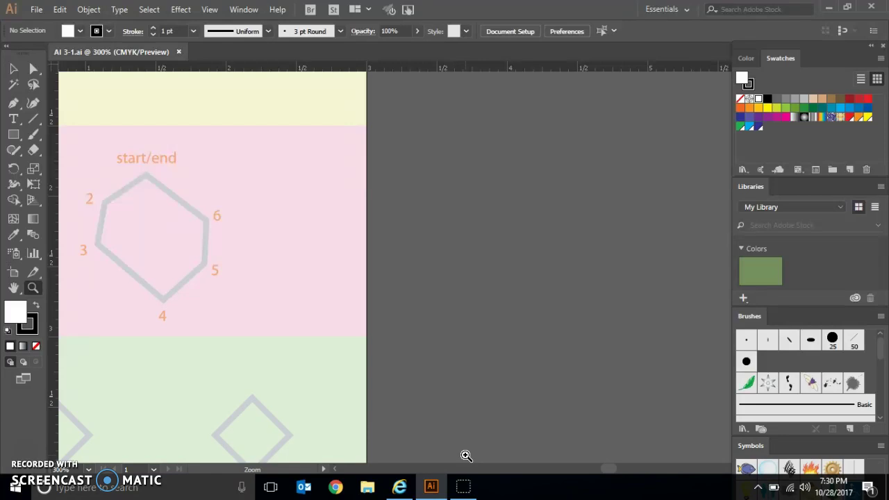
# Pan up to the zigzag templates and zoom in on the left zigzag.
pyautogui.click(334, 469)
pyautogui.moveTo(336, 470); pyautogui.dragTo(335, 470)
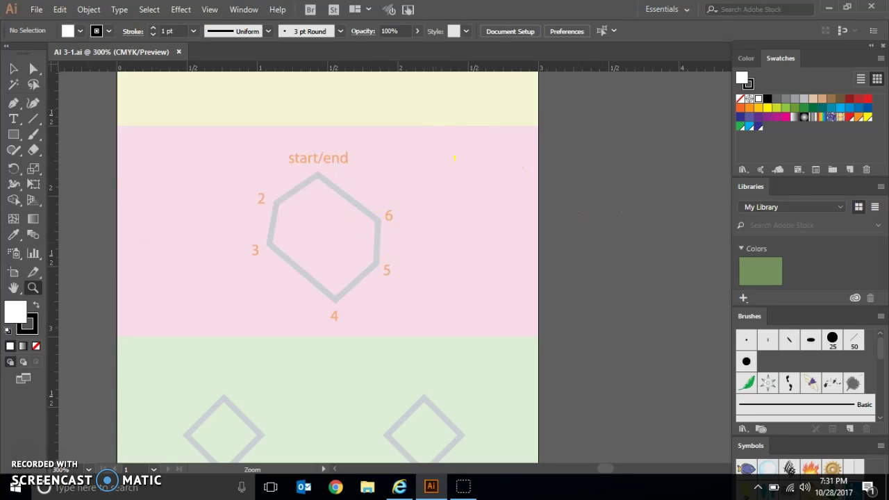
pyautogui.click(32, 287)
pyautogui.click(682, 174)
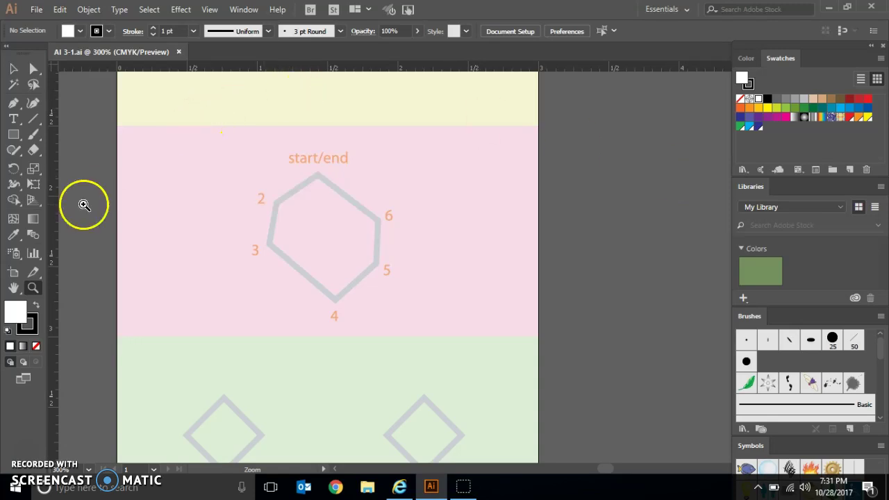
pyautogui.click(14, 286)
pyautogui.moveTo(213, 248); pyautogui.dragTo(232, 470)
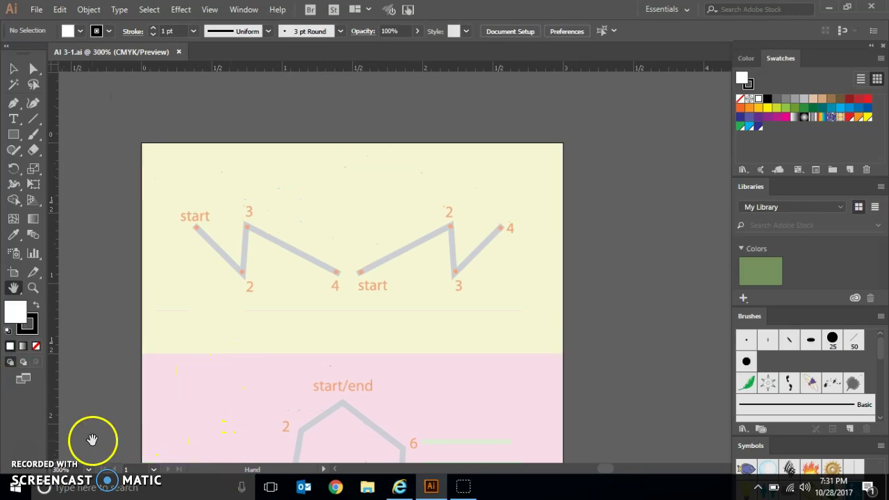
pyautogui.click(33, 287)
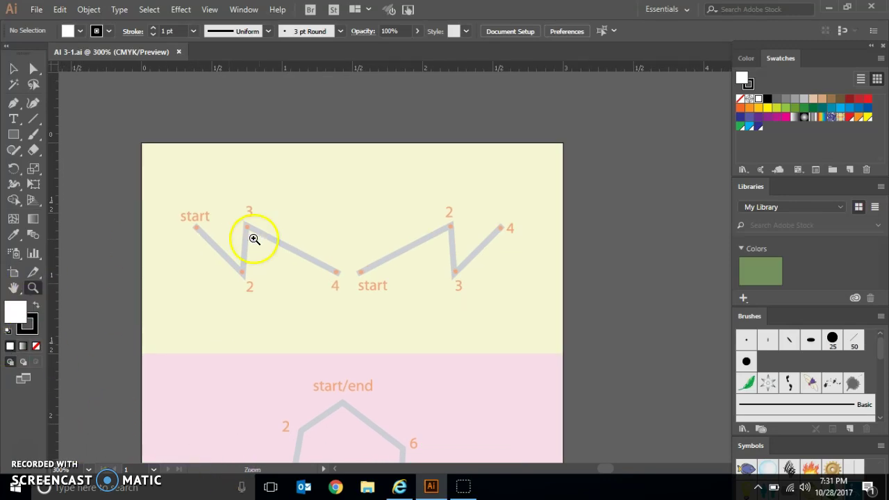
pyautogui.click(265, 245)
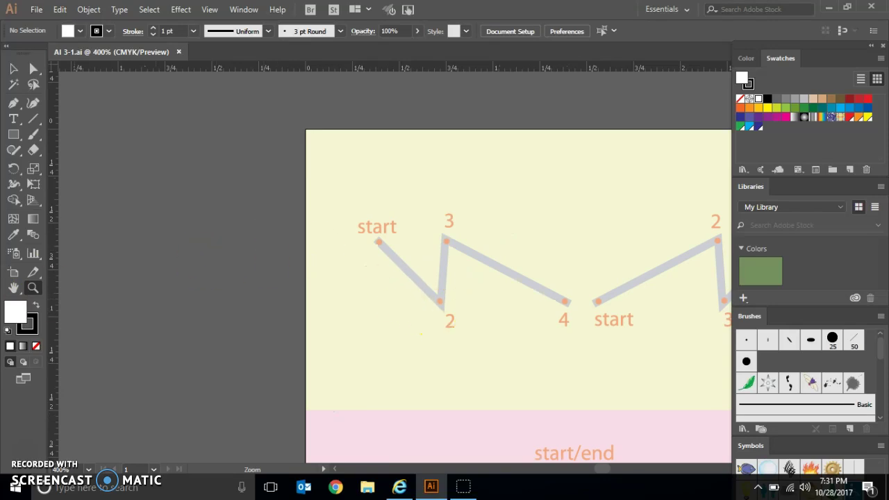
# Zoom closer and pan so both zigzags, including the 4 label, sit centred in view.
pyautogui.click(14, 288)
pyautogui.moveTo(587, 371); pyautogui.dragTo(373, 364)
pyautogui.click(32, 286)
pyautogui.click(233, 330)
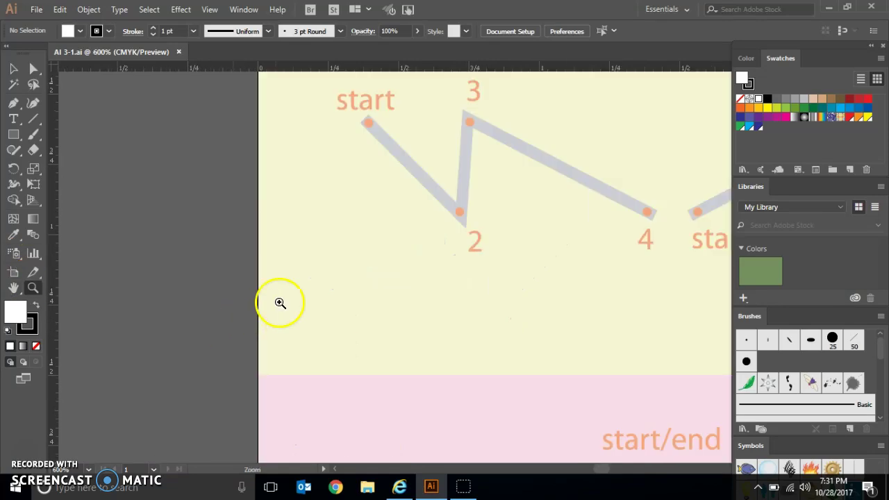
pyautogui.click(13, 288)
pyautogui.moveTo(573, 296); pyautogui.dragTo(359, 371)
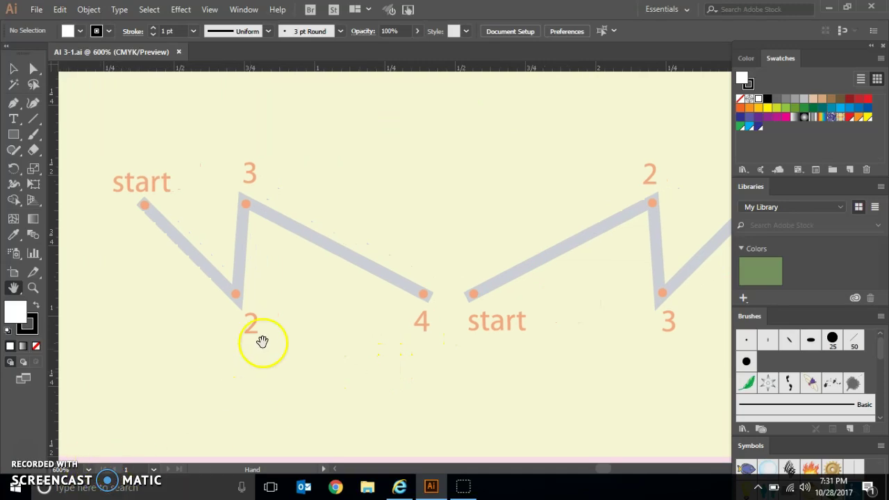
# Collapse the side panels and marquee-zoom so both zigzags fill the window.
pyautogui.click(872, 46)
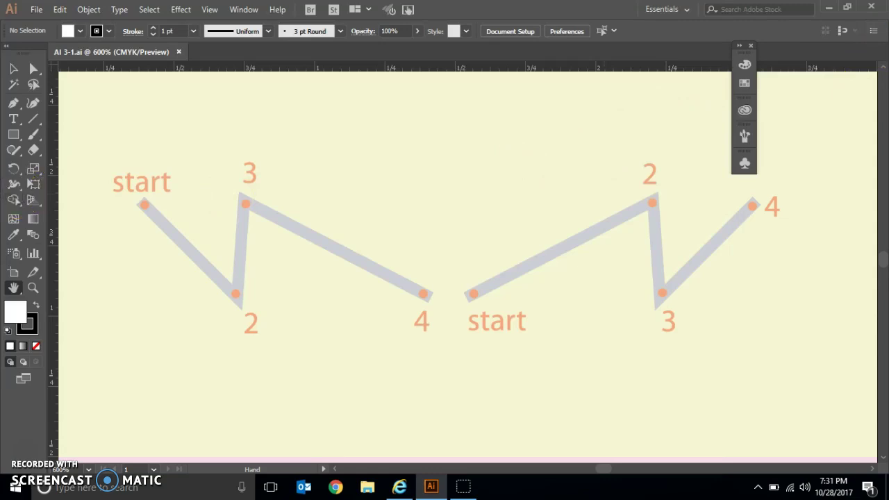
pyautogui.click(33, 287)
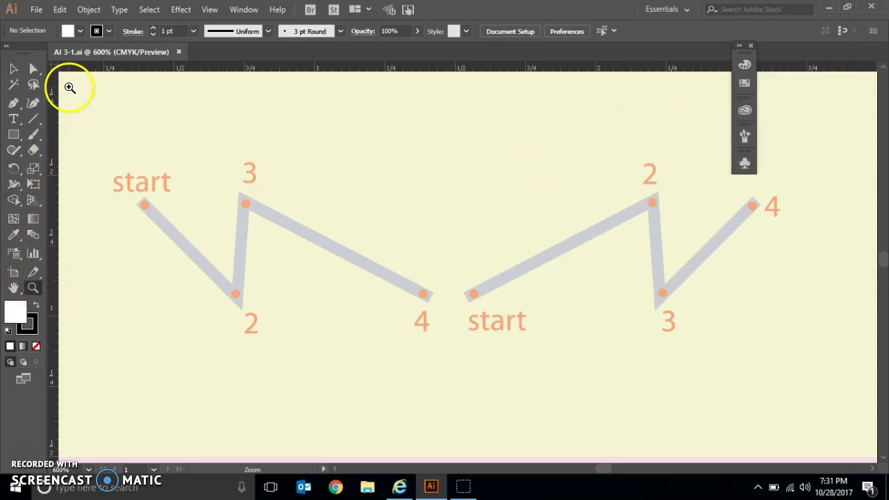
pyautogui.moveTo(69, 84); pyautogui.dragTo(843, 406)
pyautogui.press('v')
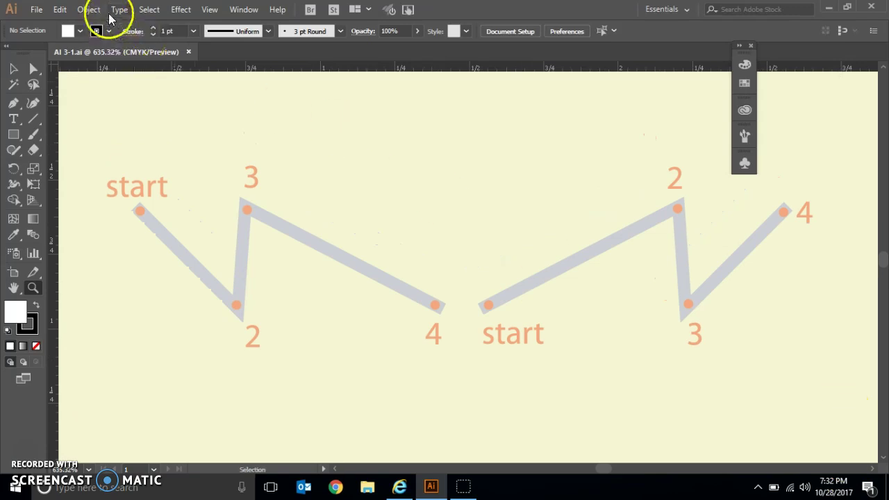
# Save the current zigzag framing as a new view named 'Yellow'.
pyautogui.click(209, 9)
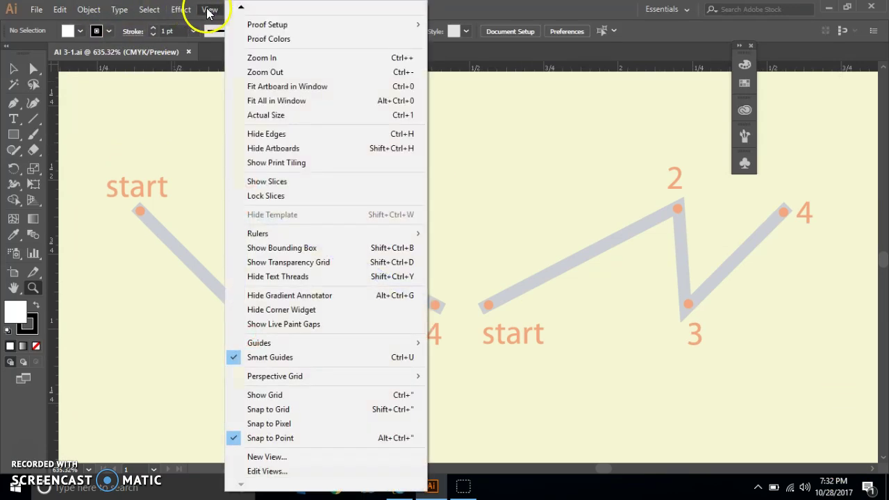
pyautogui.click(283, 457)
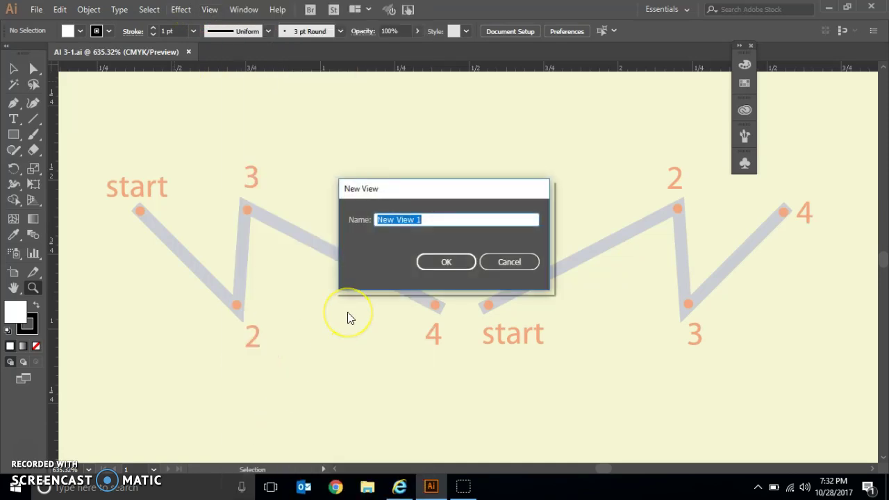
pyautogui.write('Yellow')
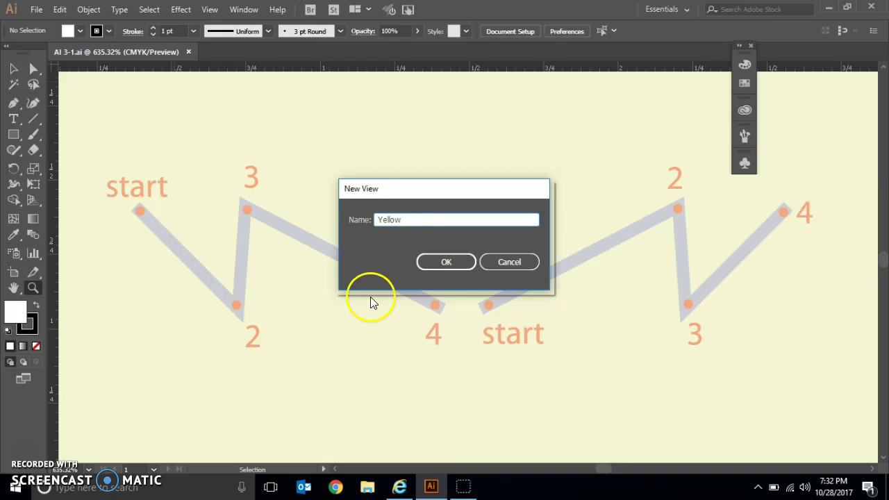
pyautogui.click(434, 262)
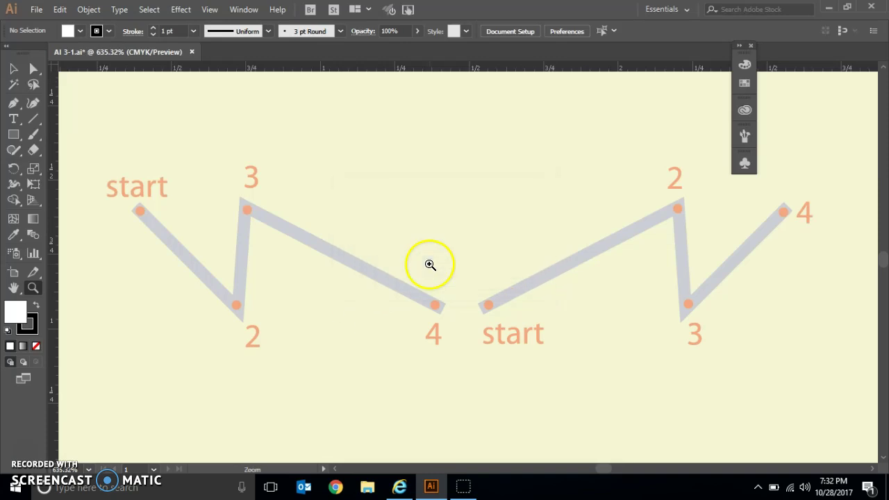
# Pan down to the pink hexagon and zoom to fit it with its labels.
pyautogui.click(14, 287)
pyautogui.moveTo(387, 357); pyautogui.dragTo(394, 1)
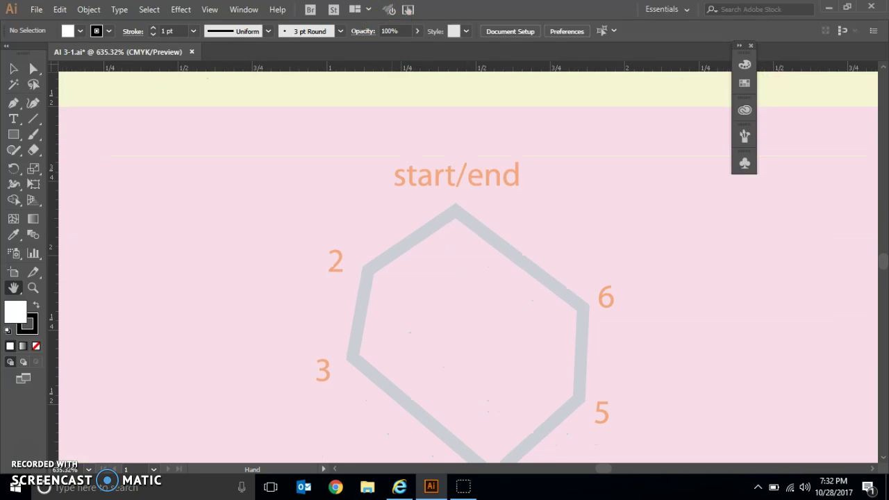
pyautogui.moveTo(381, 207); pyautogui.dragTo(377, 151)
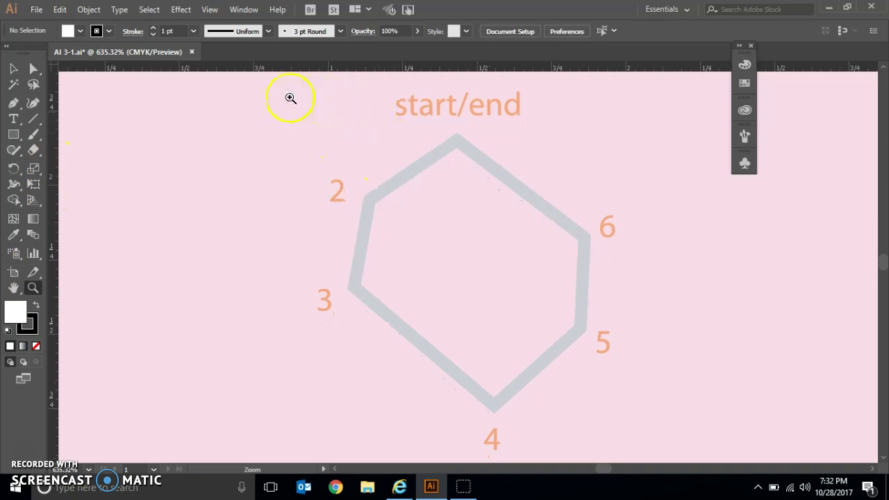
pyautogui.moveTo(255, 87); pyautogui.dragTo(763, 452)
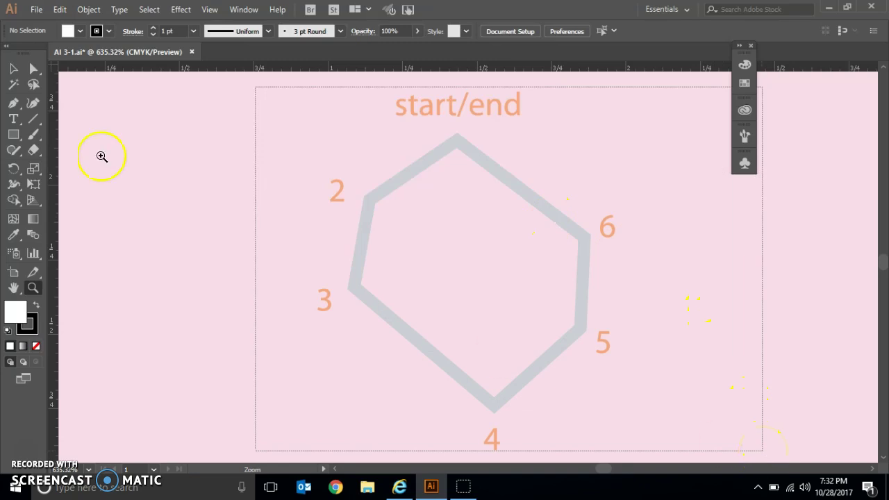
# Save the hexagon framing as a new view named 'Pink'.
pyautogui.click(208, 12)
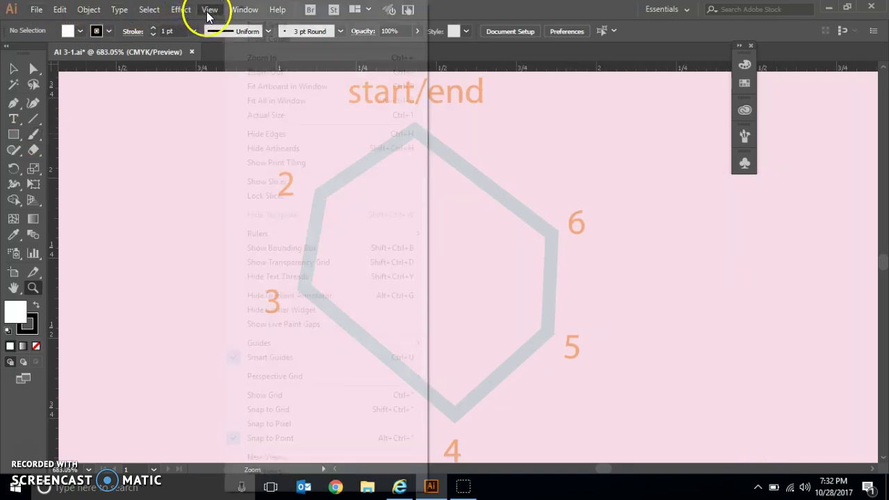
pyautogui.click(262, 455)
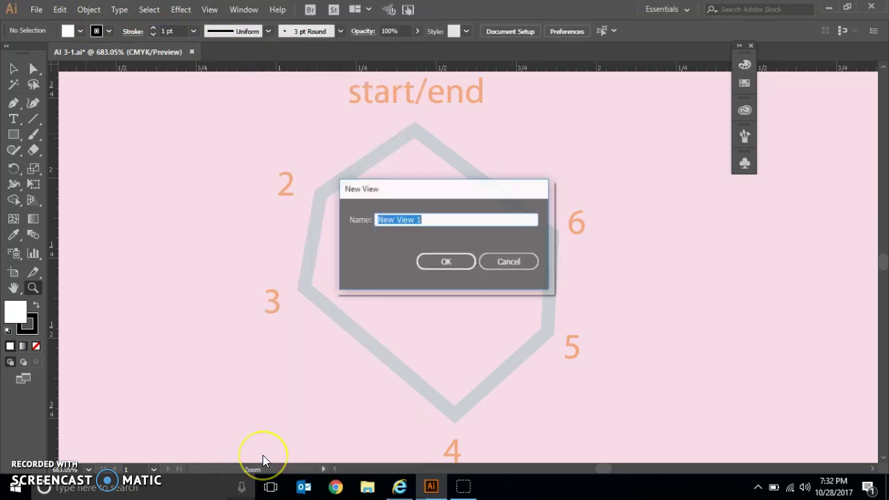
pyautogui.write('P')
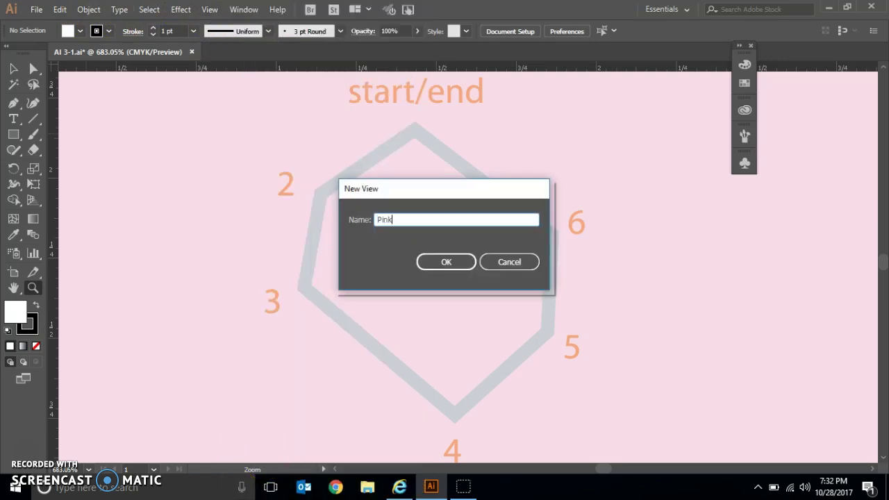
pyautogui.write('ink')
pyautogui.click(447, 262)
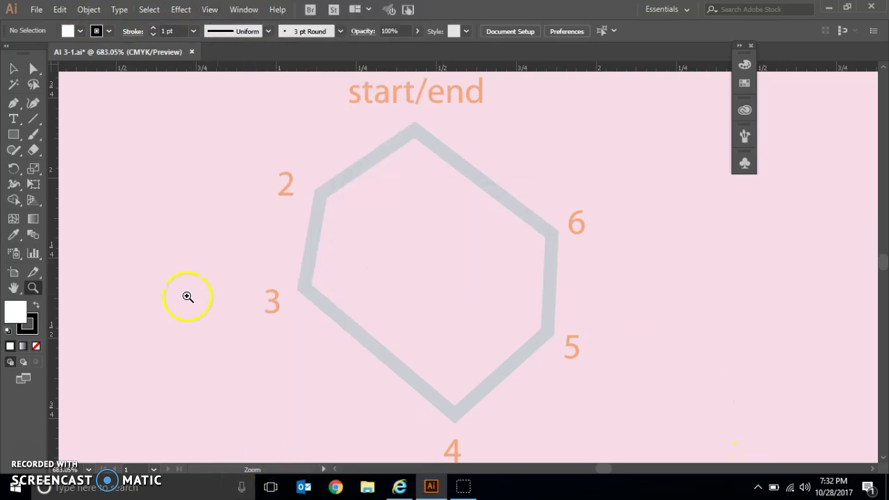
# Pan down to the green area and zoom to frame the two diamond templates.
pyautogui.click(13, 288)
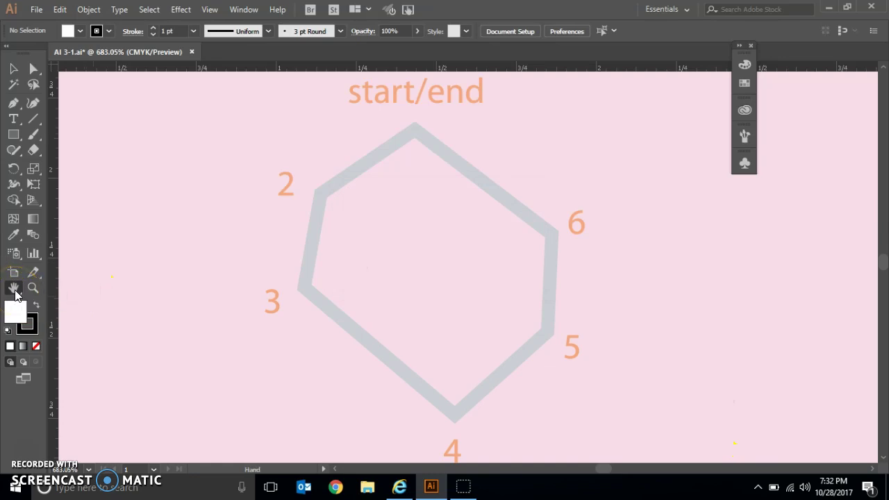
pyautogui.moveTo(399, 399); pyautogui.dragTo(343, 63)
pyautogui.moveTo(349, 264); pyautogui.dragTo(409, 159)
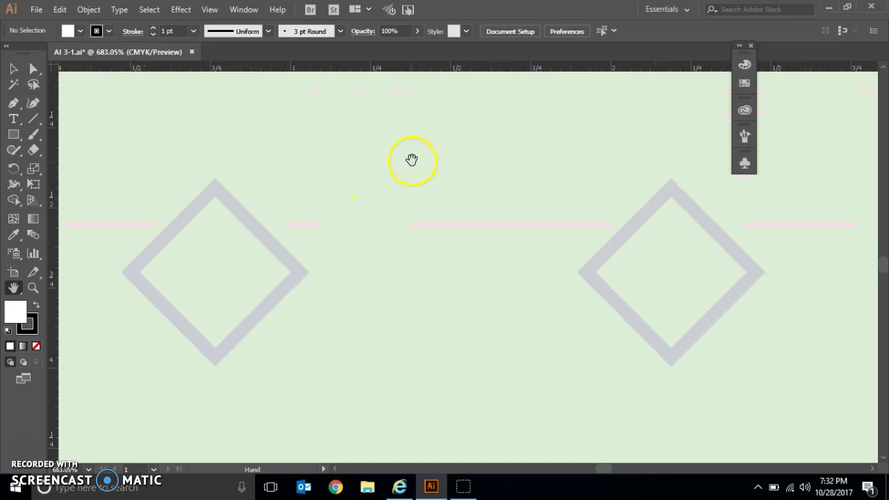
pyautogui.click(33, 285)
pyautogui.moveTo(66, 80); pyautogui.dragTo(865, 422)
# Save the diamond framing as a new view named 'Mint'.
pyautogui.click(209, 9)
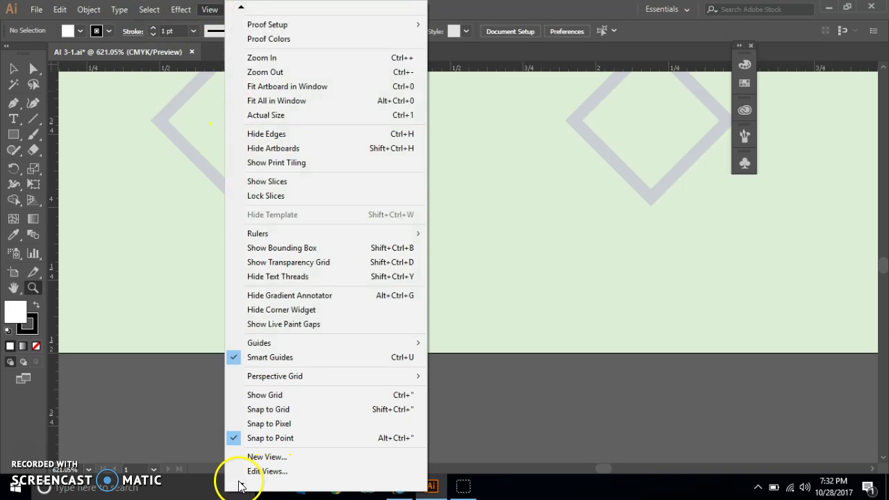
pyautogui.click(250, 453)
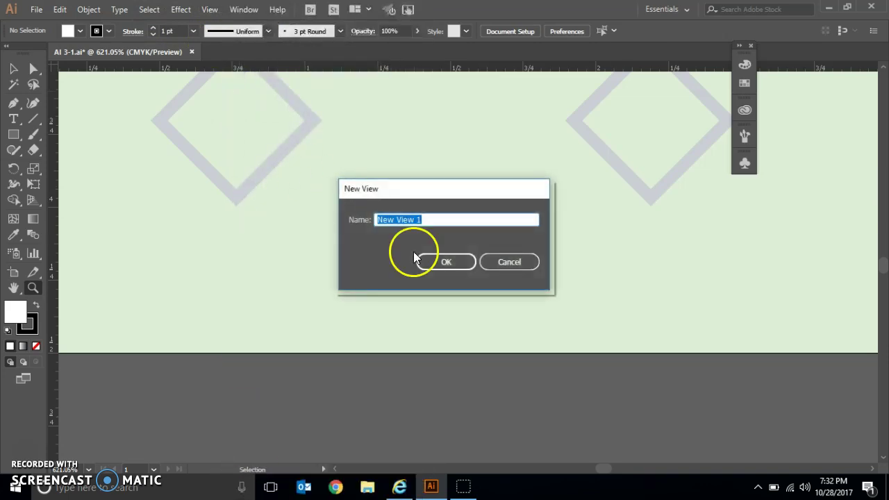
pyautogui.write('Mint')
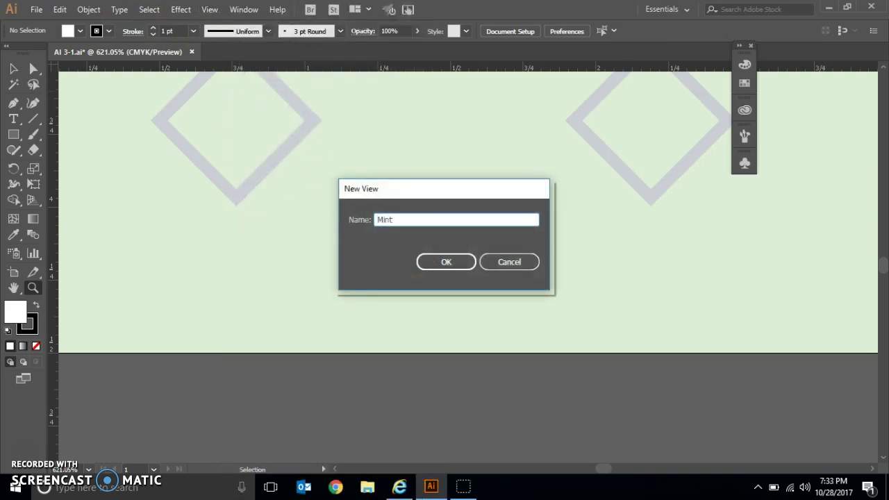
pyautogui.click(439, 264)
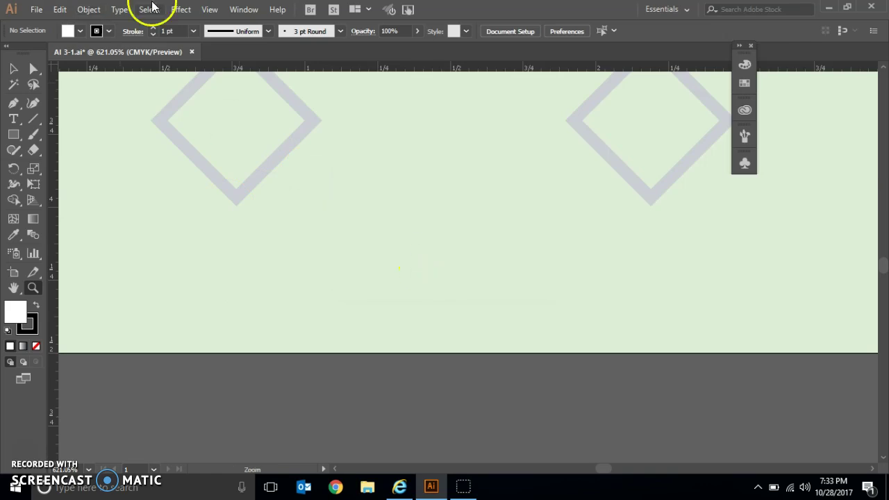
# Switch back to the saved Yellow view of the zigzags.
pyautogui.click(211, 11)
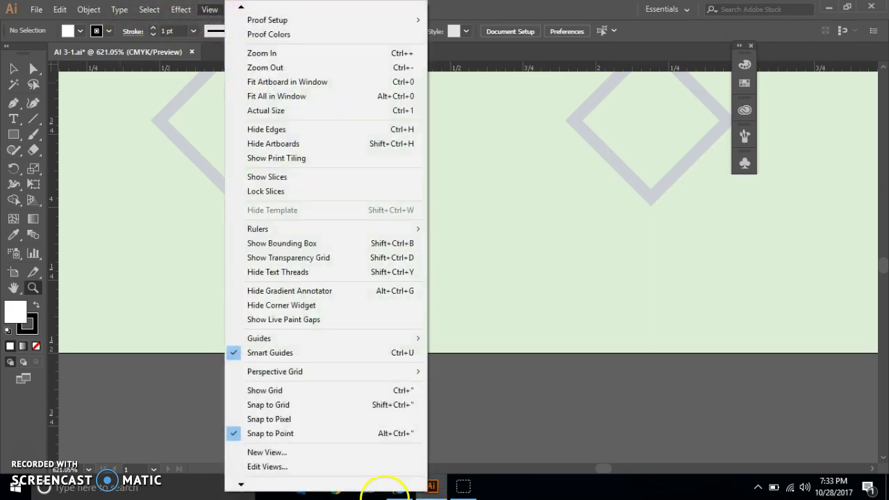
pyautogui.moveTo(241, 484)
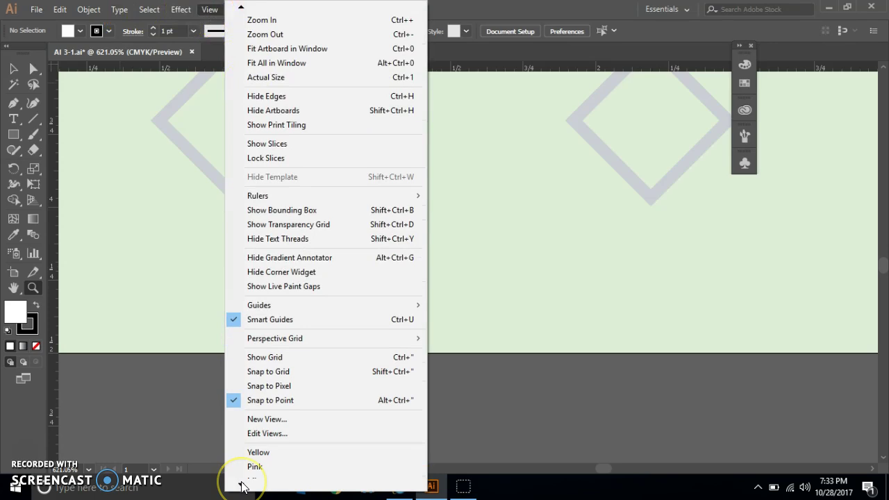
pyautogui.click(257, 439)
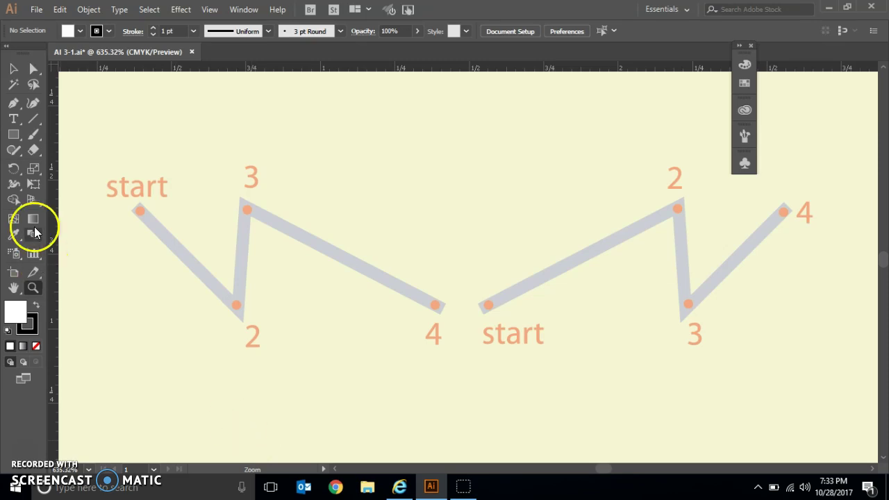
# With the Pen tool active, set the fill to None and bring the stroke to the front.
pyautogui.click(12, 104)
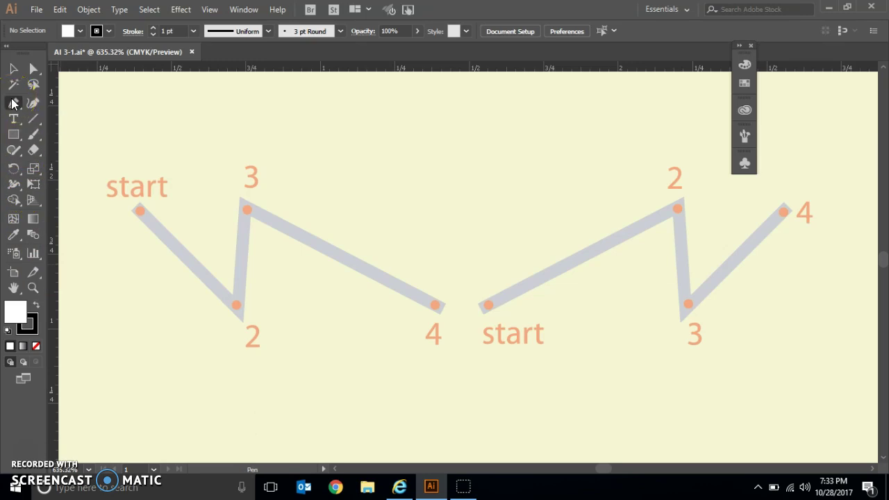
pyautogui.click(743, 83)
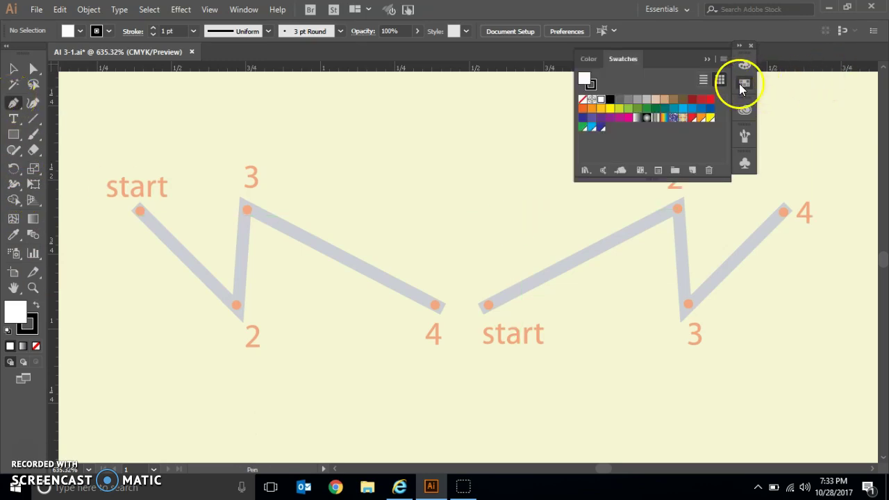
pyautogui.click(582, 101)
pyautogui.click(591, 85)
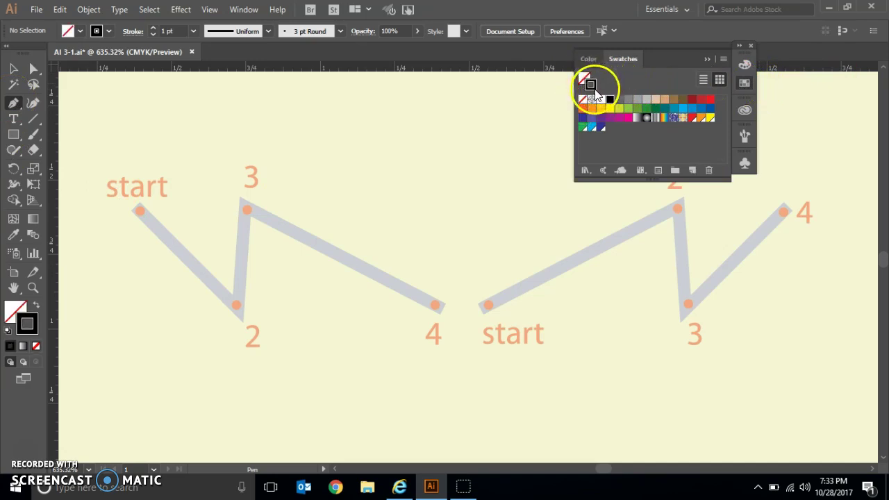
pyautogui.click(706, 59)
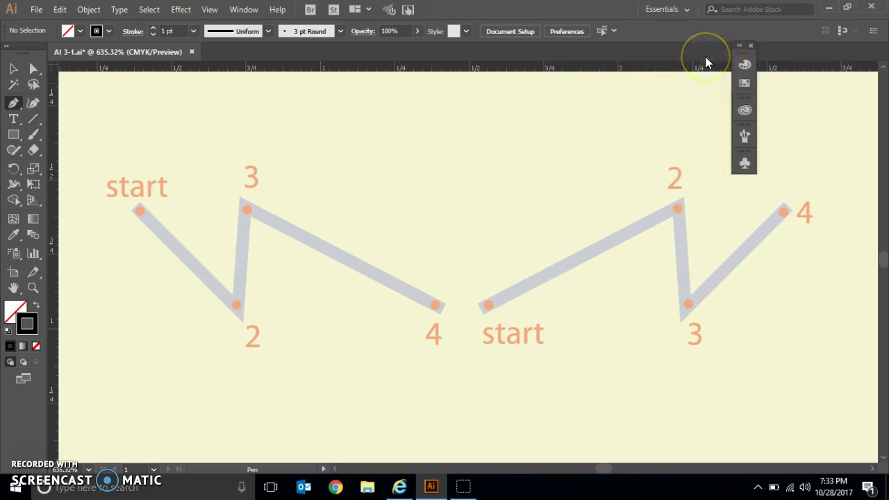
# Trace the left zigzag from start through 2 and 3 to 4, then deselect the path.
pyautogui.click(139, 212)
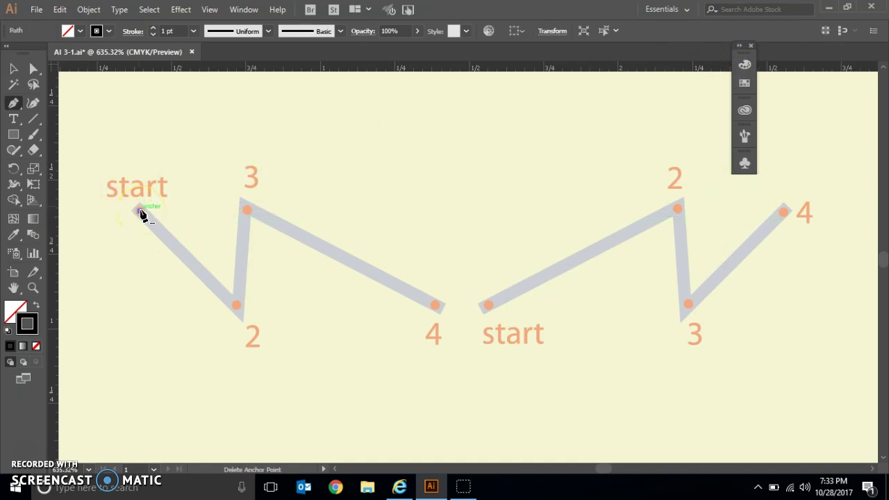
pyautogui.click(237, 306)
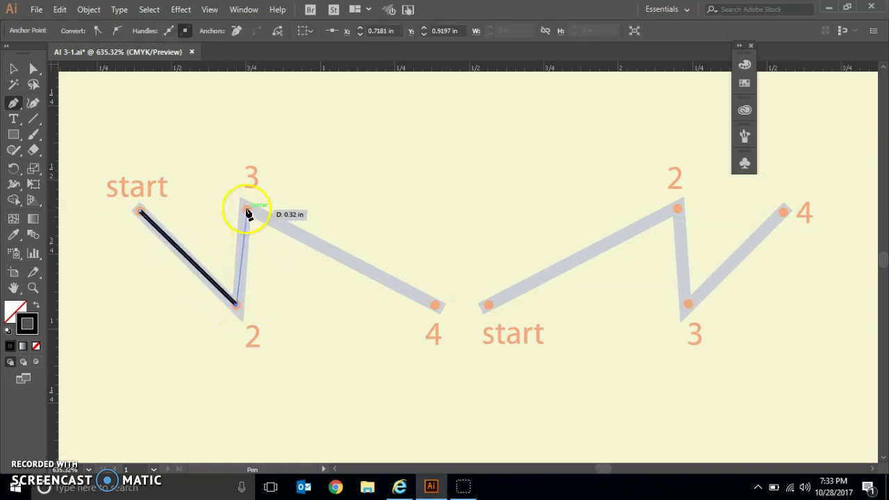
pyautogui.click(247, 210)
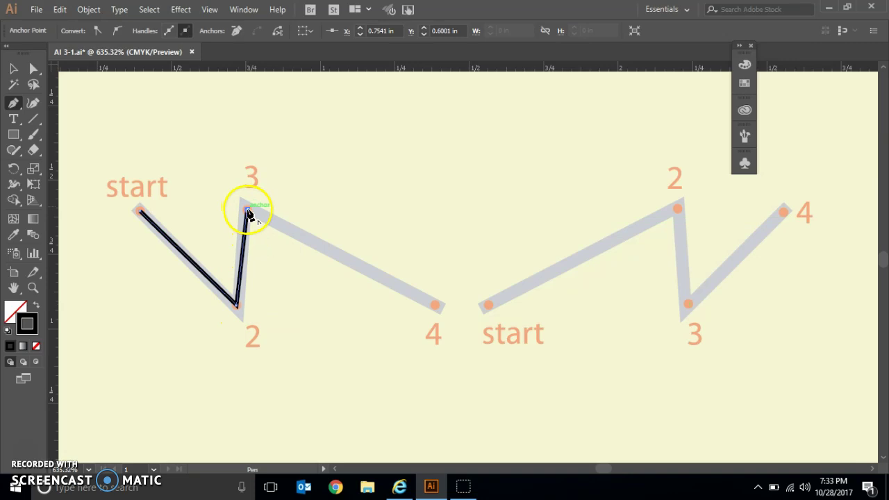
pyautogui.click(434, 305)
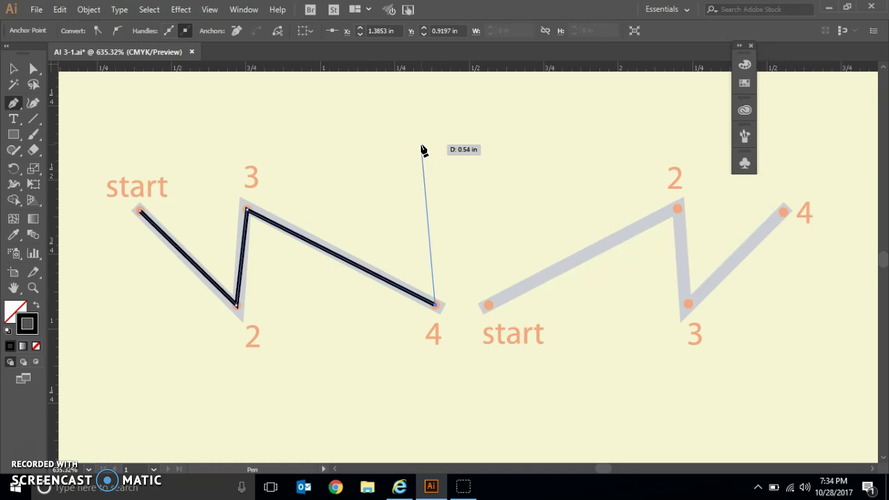
pyautogui.press('ctrl')
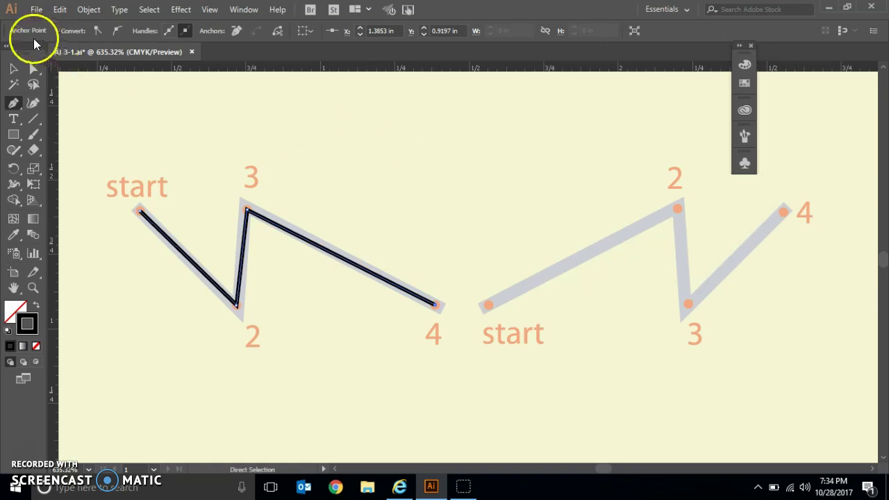
pyautogui.click(14, 72)
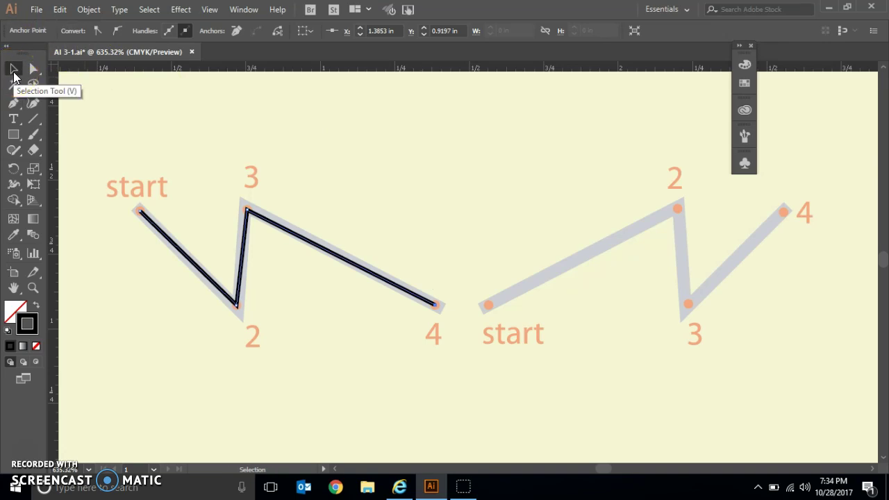
pyautogui.click(174, 123)
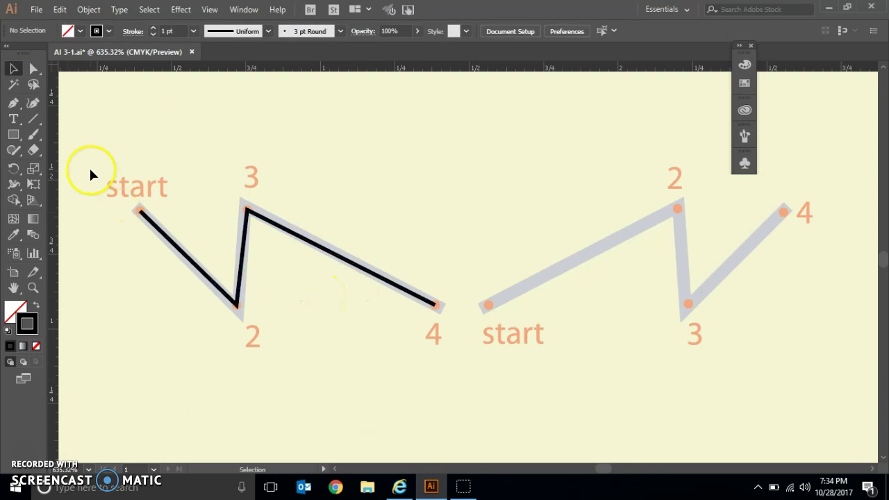
# Draw the right path from start to 2 to 4, adding an anchor midway along 2–4.
pyautogui.click(13, 105)
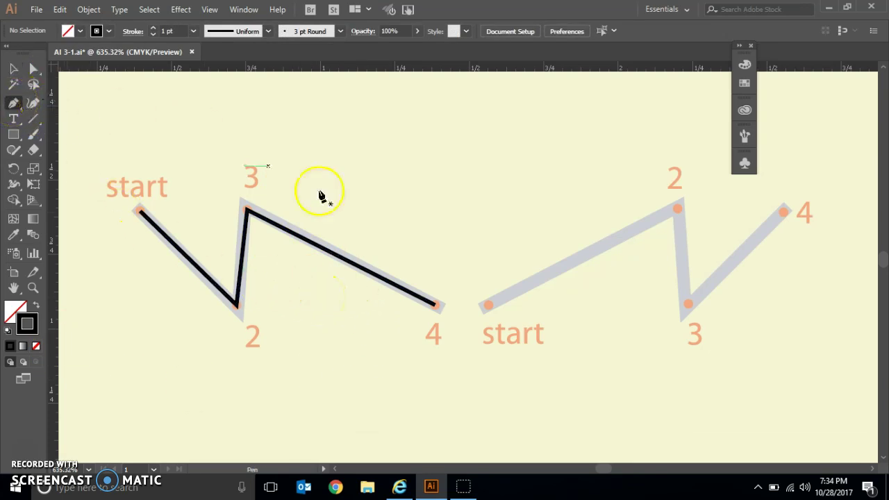
pyautogui.click(488, 304)
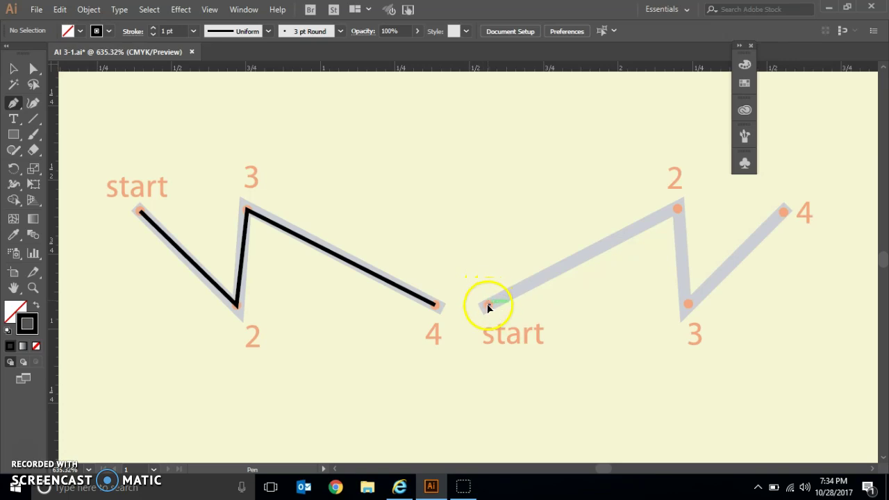
pyautogui.click(678, 209)
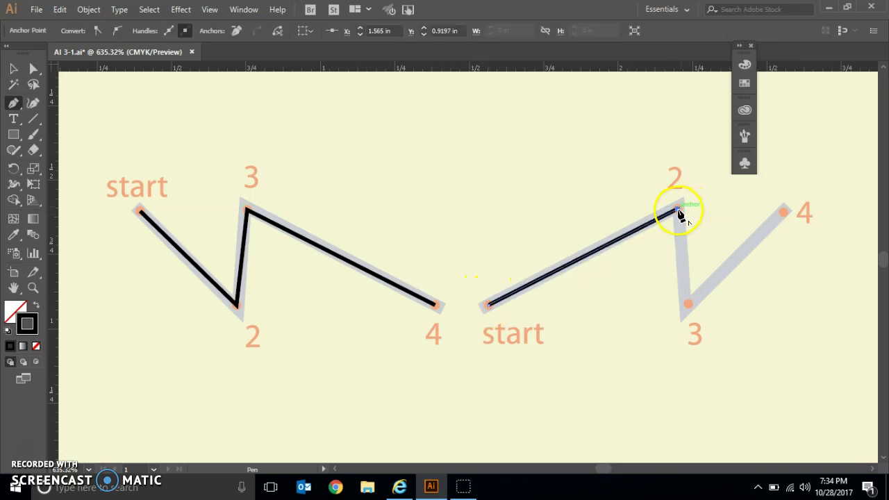
pyautogui.click(783, 211)
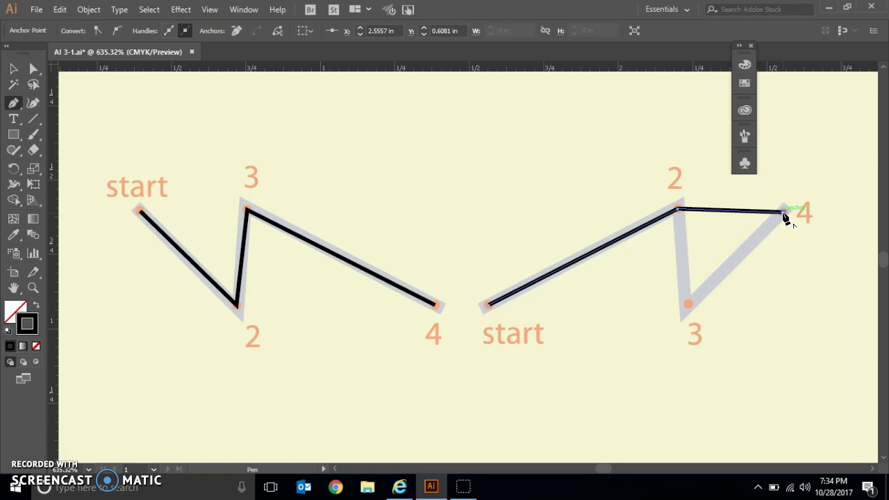
pyautogui.click(784, 213)
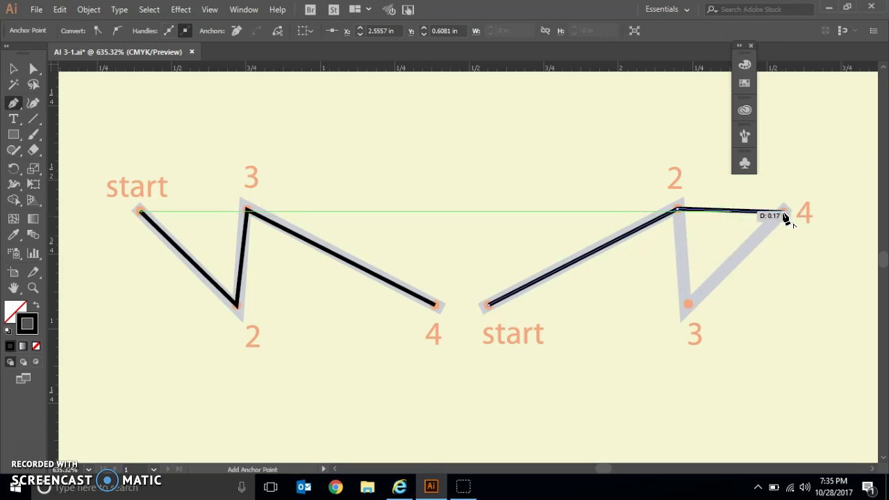
pyautogui.click(735, 214)
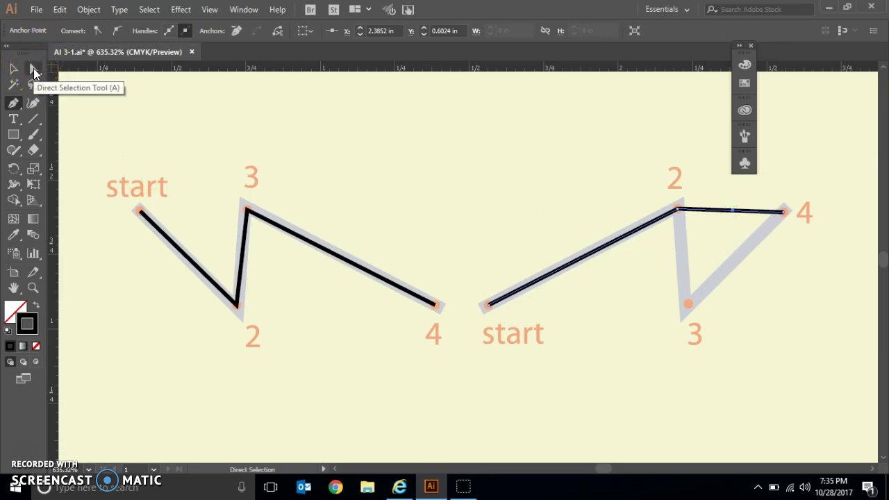
# Drag the new middle anchor down onto point 3 with Direct Selection.
pyautogui.click(33, 71)
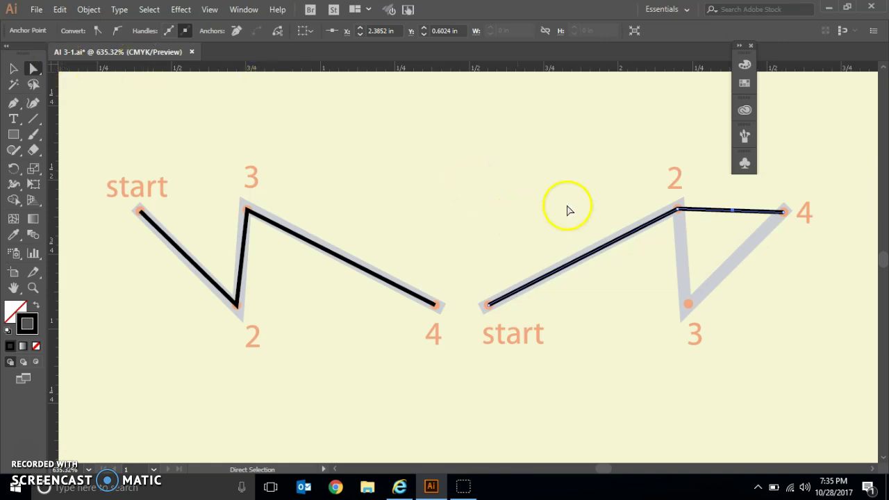
pyautogui.moveTo(734, 211); pyautogui.dragTo(690, 305)
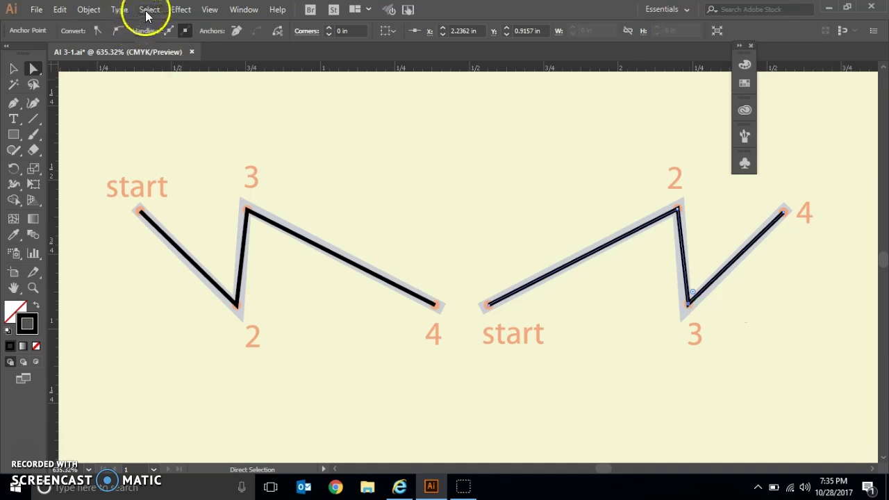
pyautogui.click(210, 10)
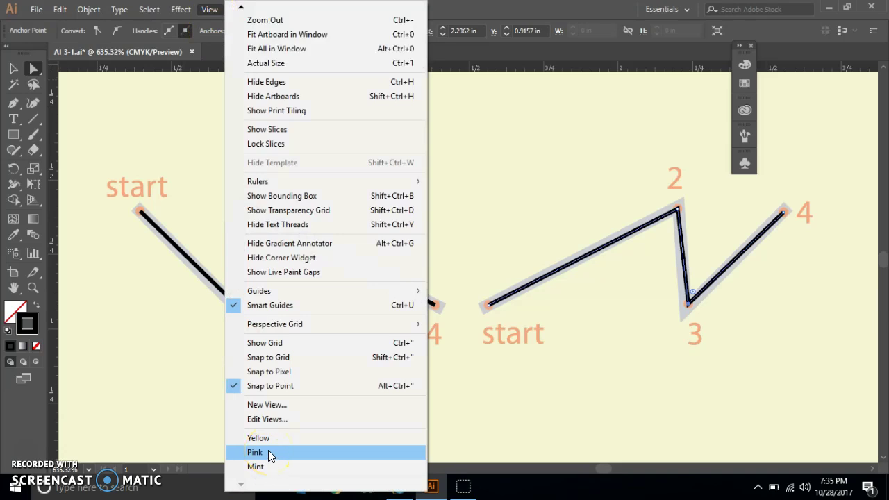
# In the Pink view, trace the hexagon from start/end through corners 2, 3 and 4.
pyautogui.click(269, 451)
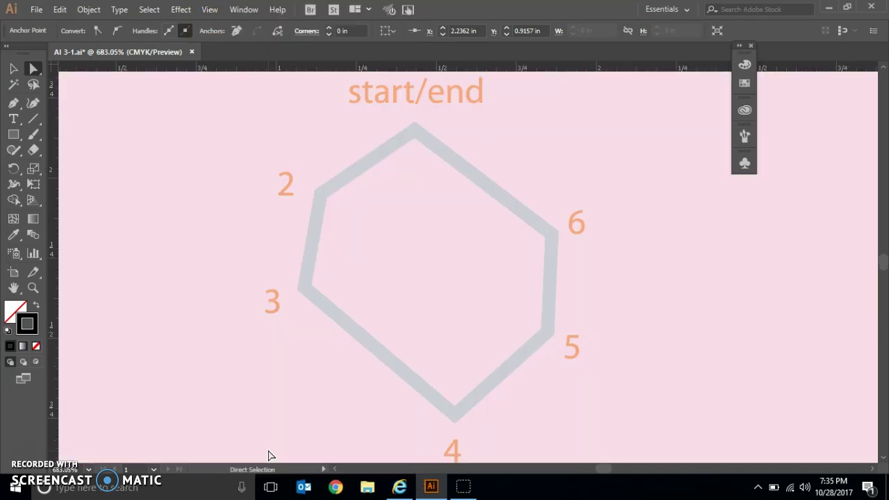
pyautogui.click(17, 103)
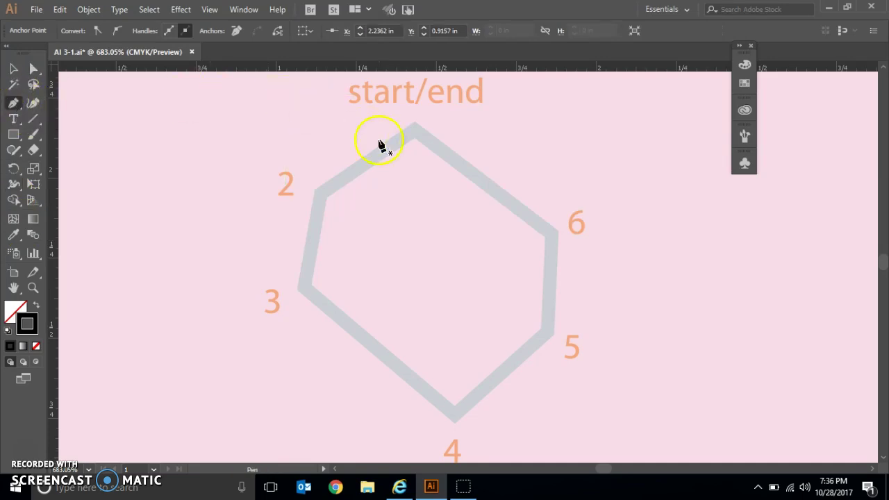
pyautogui.click(414, 133)
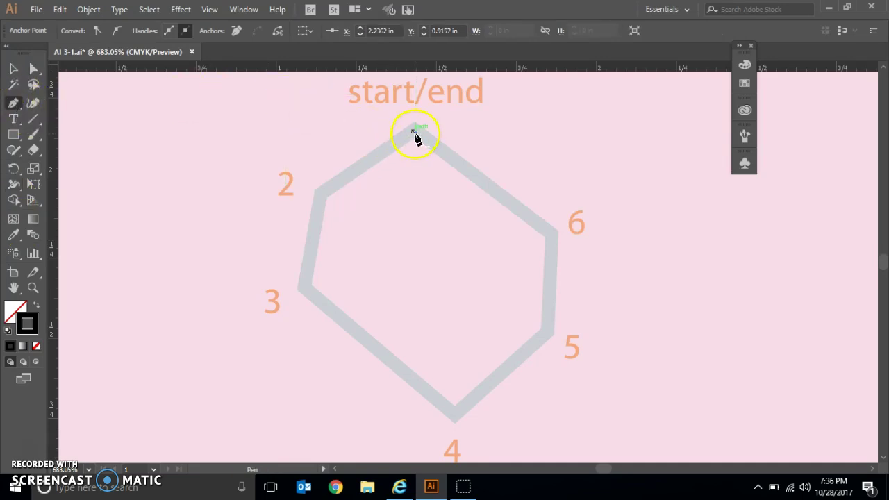
pyautogui.click(321, 193)
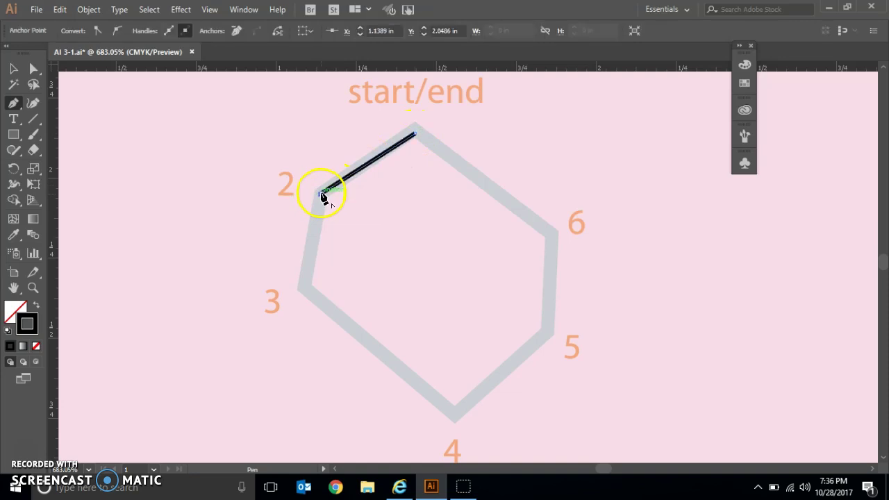
pyautogui.click(305, 289)
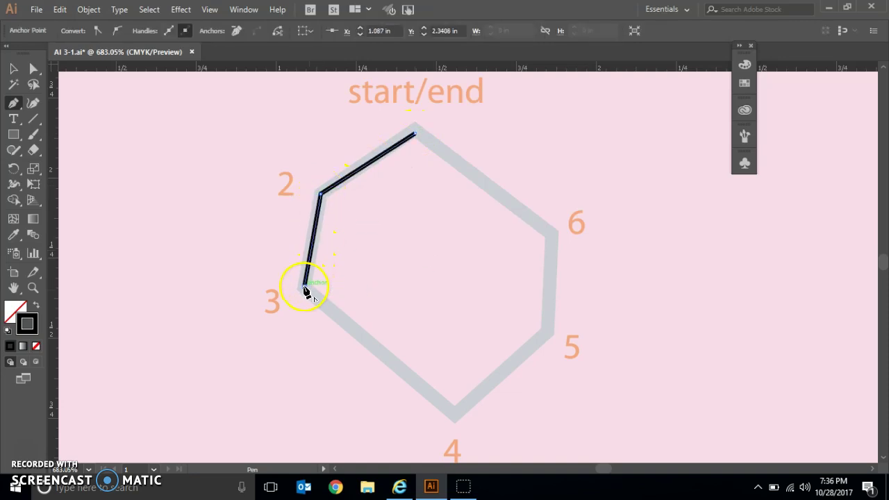
pyautogui.click(455, 416)
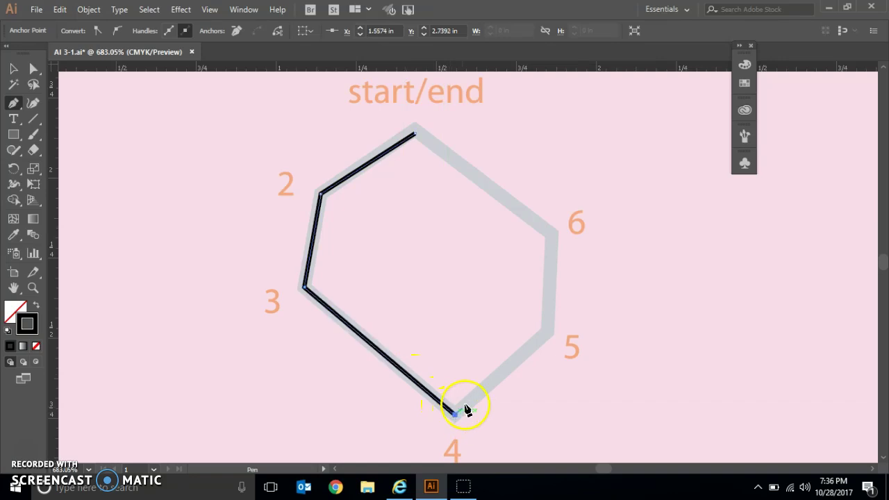
# Add corners 5 and 6 and close the outline back at start/end.
pyautogui.click(544, 337)
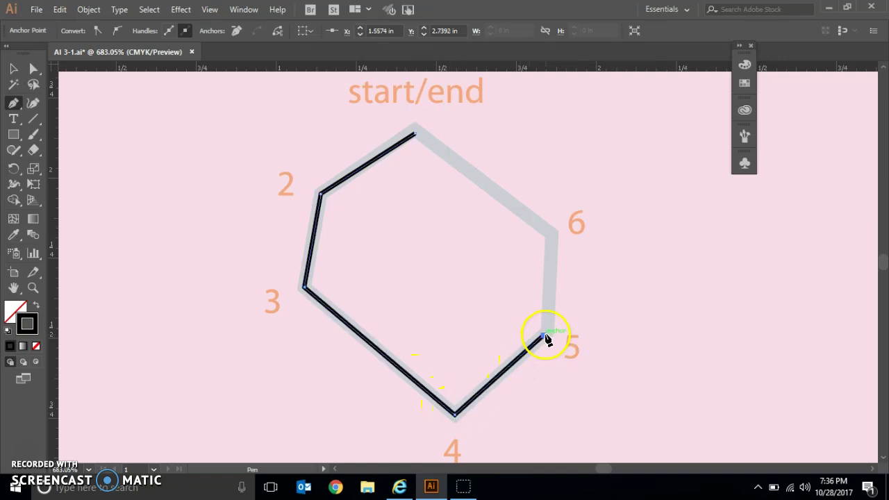
pyautogui.click(548, 234)
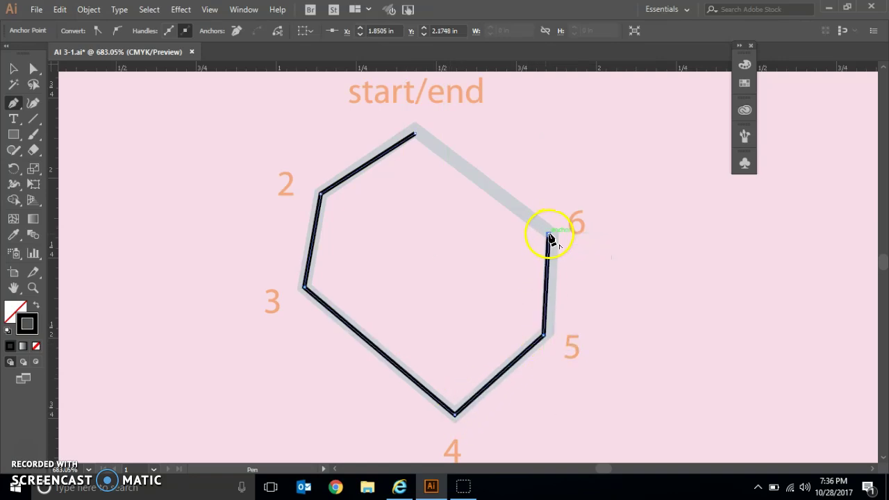
pyautogui.click(415, 134)
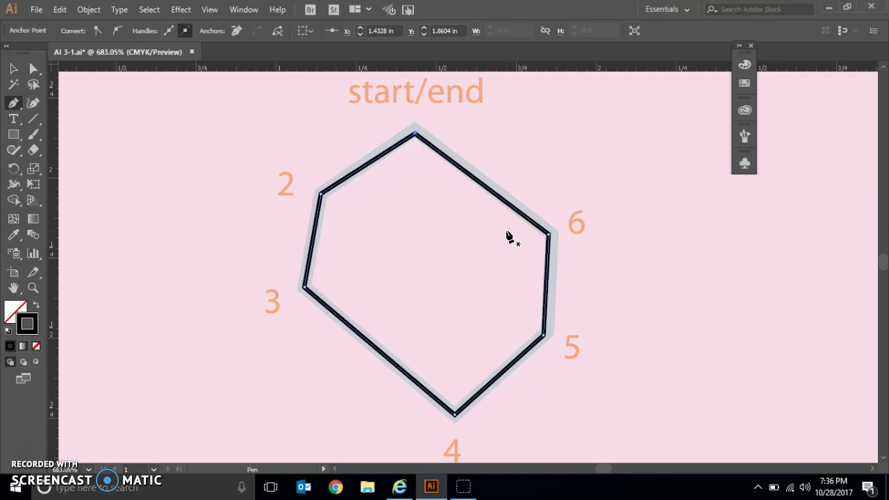
# Average anchors 3 and 6 horizontally with Object > Path > Average.
pyautogui.click(33, 69)
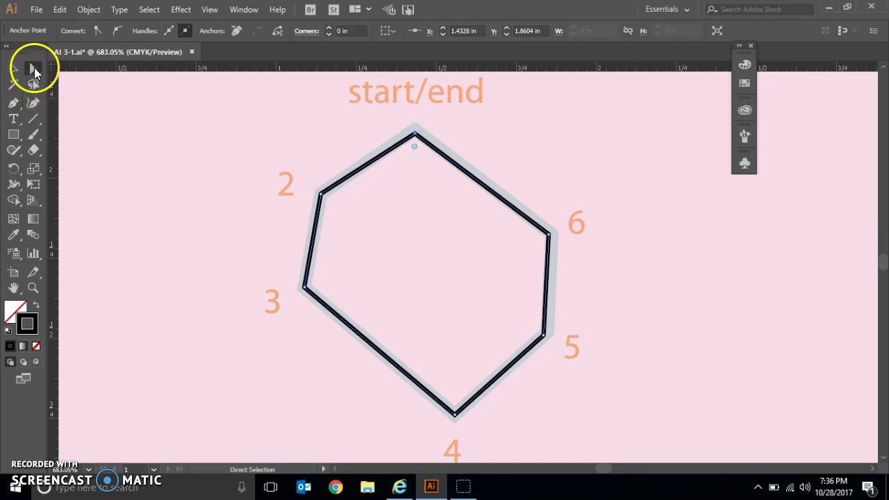
pyautogui.click(303, 287)
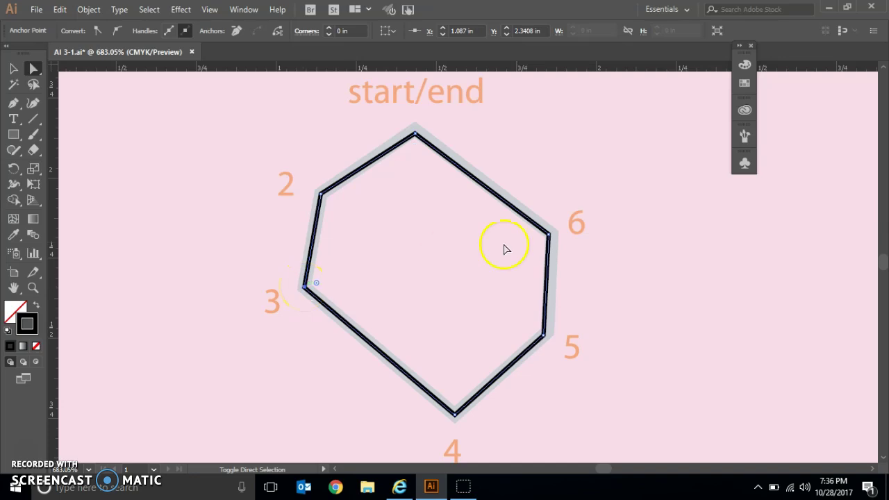
pyautogui.keyDown('shift'); pyautogui.click(549, 236); pyautogui.keyUp('shift')
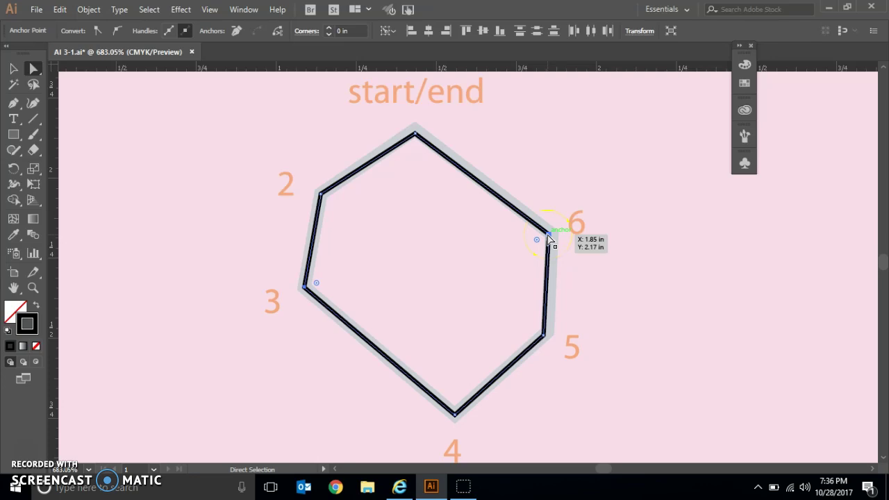
pyautogui.click(89, 10)
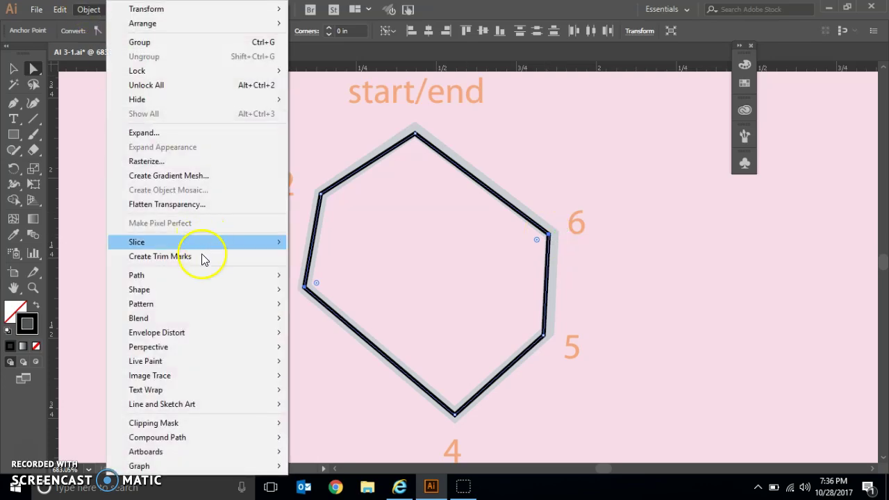
pyautogui.moveTo(201, 278)
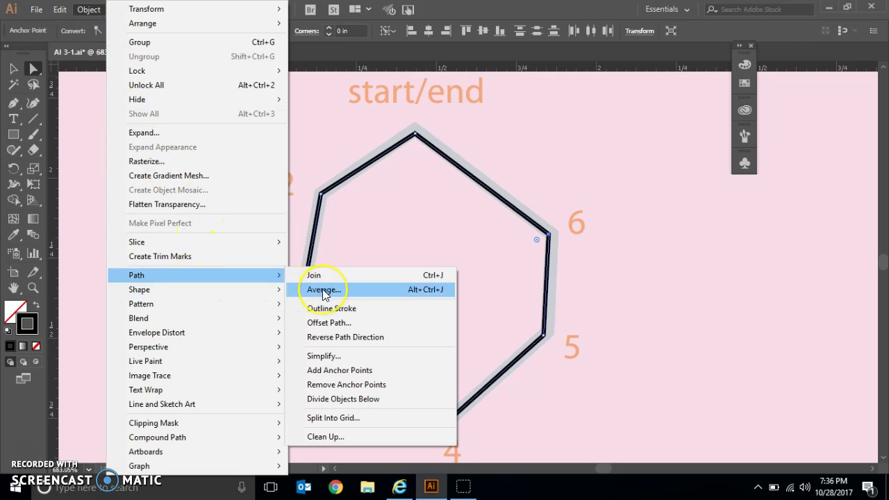
pyautogui.click(324, 290)
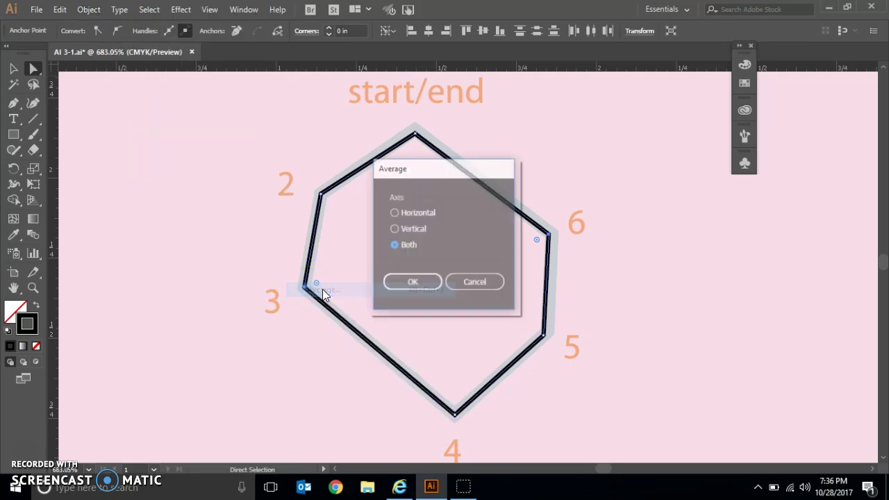
pyautogui.click(425, 214)
pyautogui.click(411, 282)
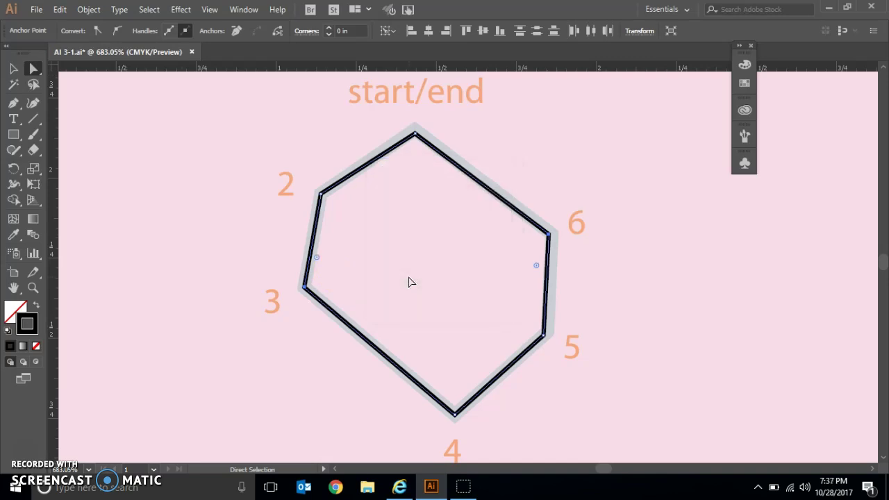
# Average the start/end and corner 4 anchors vertically with Object > Path > Average.
pyautogui.click(415, 133)
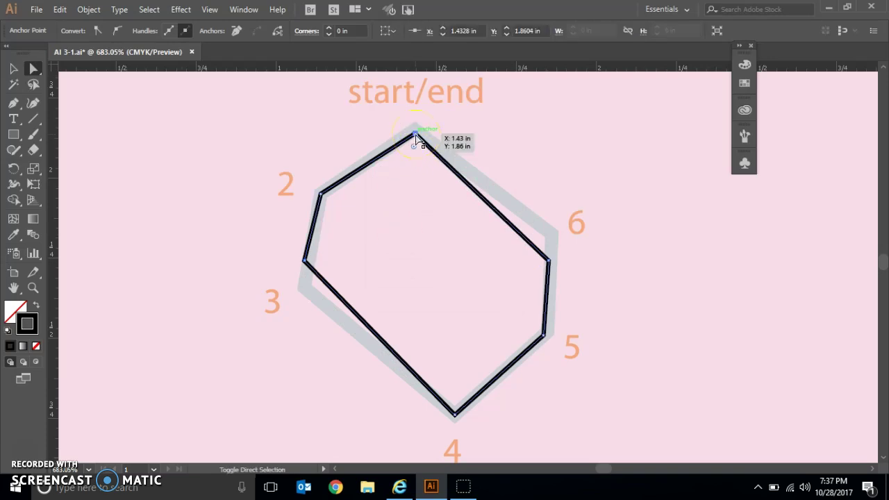
pyautogui.click(455, 414)
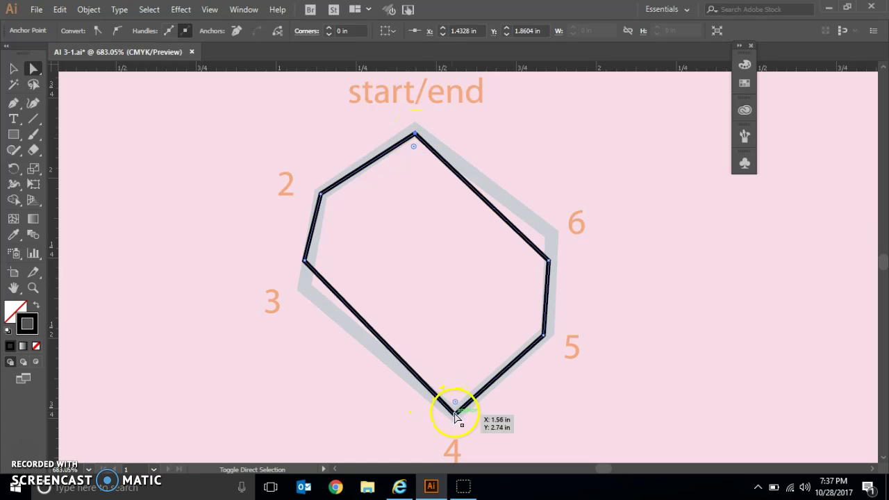
pyautogui.click(102, 13)
pyautogui.moveTo(191, 276)
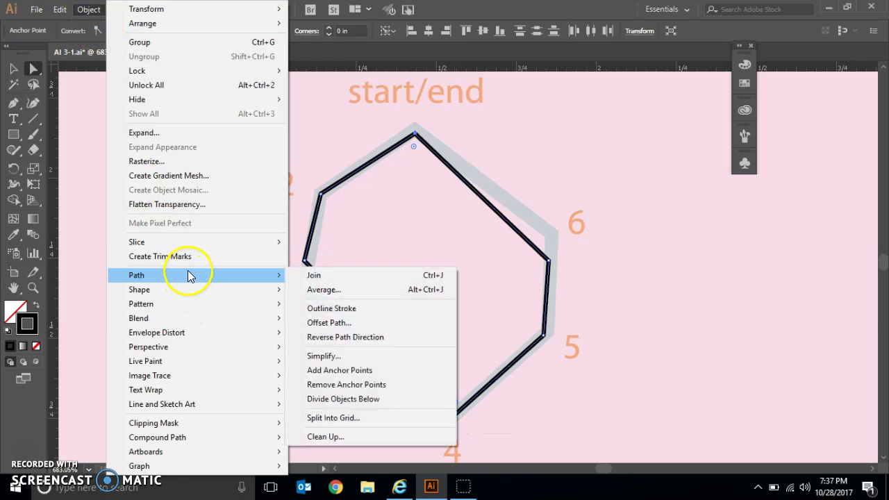
pyautogui.click(314, 291)
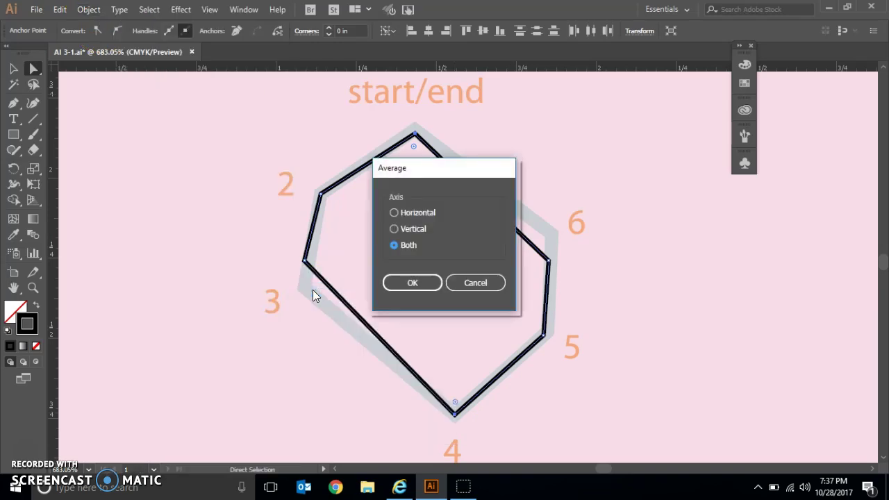
pyautogui.click(423, 228)
pyautogui.click(414, 280)
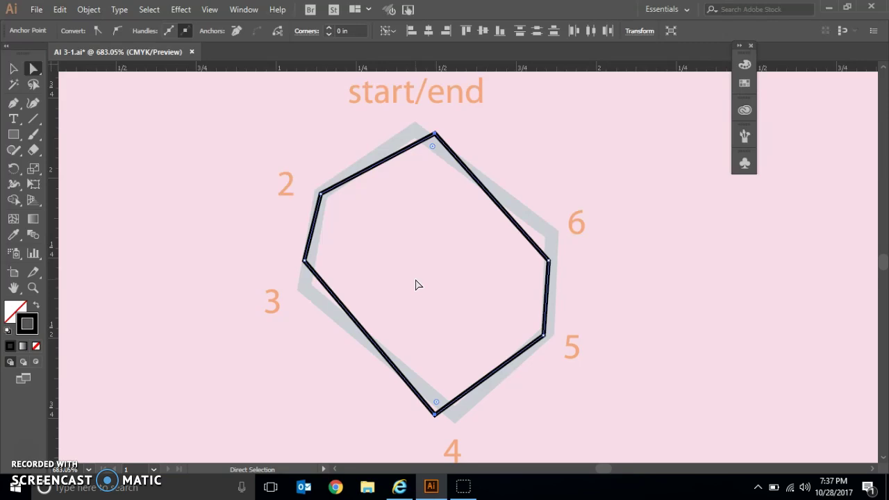
pyautogui.moveTo(324, 199); pyautogui.dragTo(325, 199)
# Average corners 2 and 5 on both axes into a single central point.
pyautogui.click(544, 337)
pyautogui.moveTo(544, 337); pyautogui.dragTo(545, 337)
pyautogui.click(88, 10)
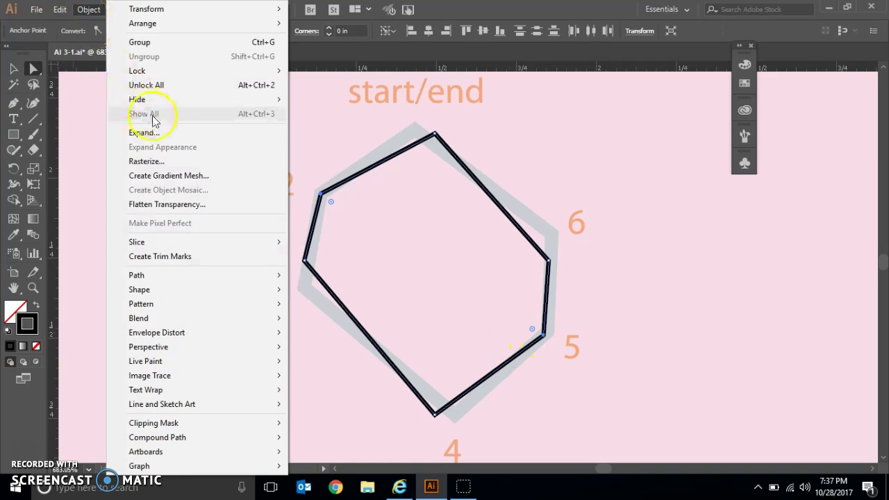
pyautogui.moveTo(254, 279)
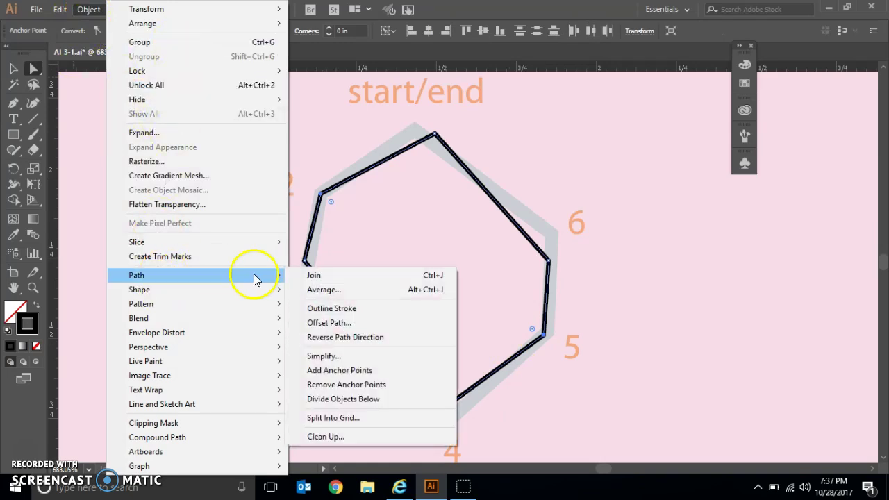
pyautogui.click(323, 290)
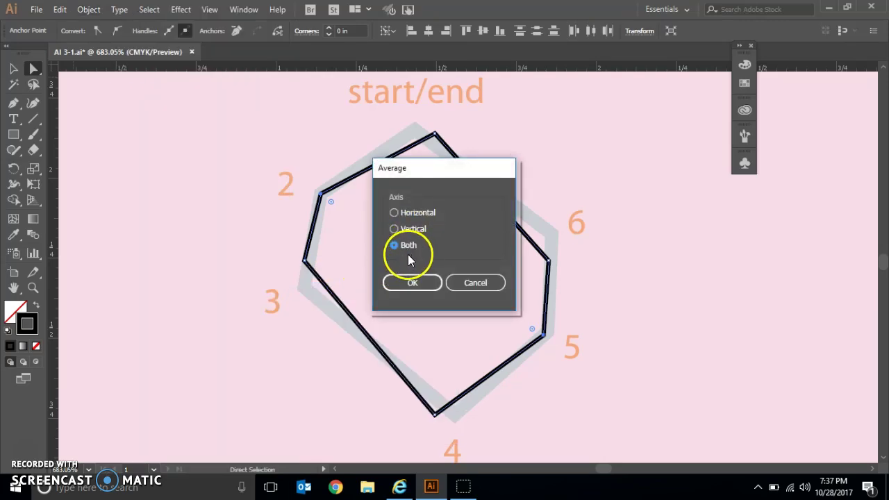
pyautogui.click(413, 282)
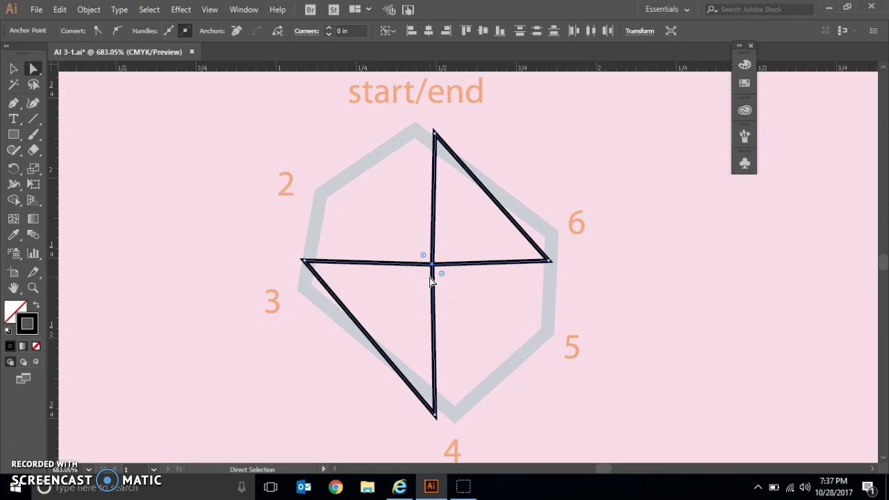
pyautogui.click(208, 10)
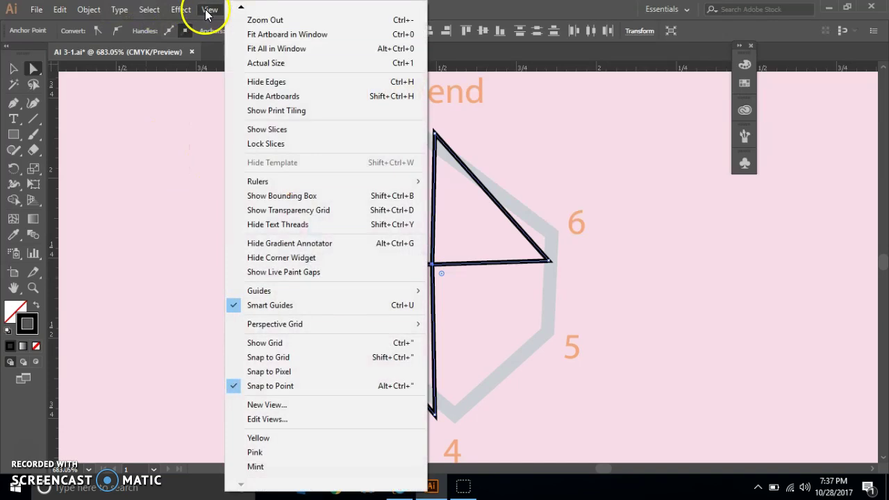
# Switch to the saved Mint view and scroll up to frame both grey diamond templates.
pyautogui.click(257, 467)
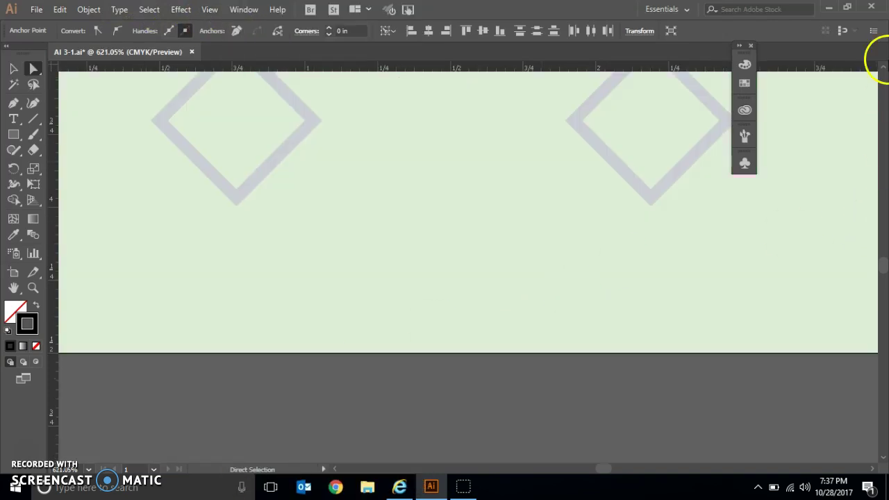
pyautogui.click(883, 68)
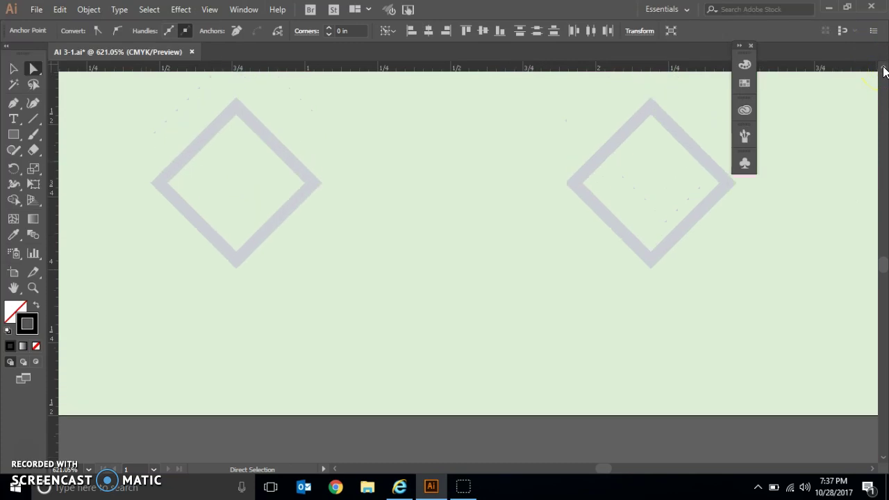
pyautogui.click(883, 68)
pyautogui.click(883, 68)
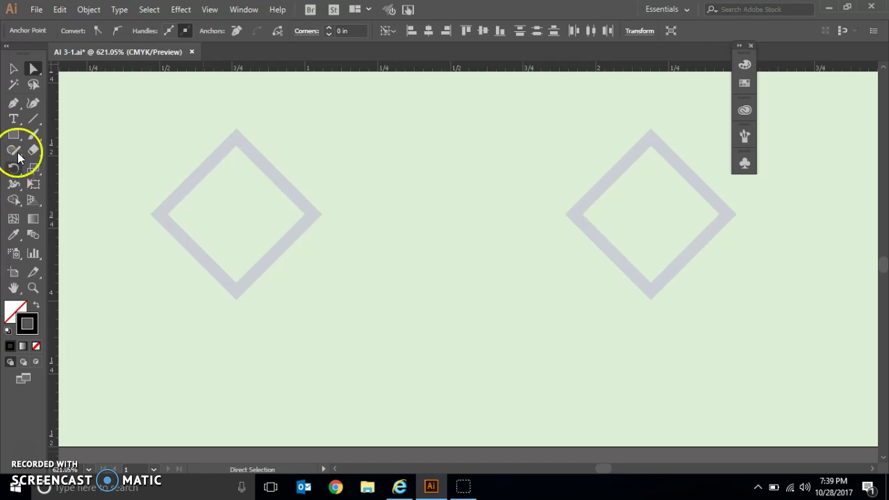
# Trace the left diamond as a closed outline with the Pen tool.
pyautogui.click(15, 104)
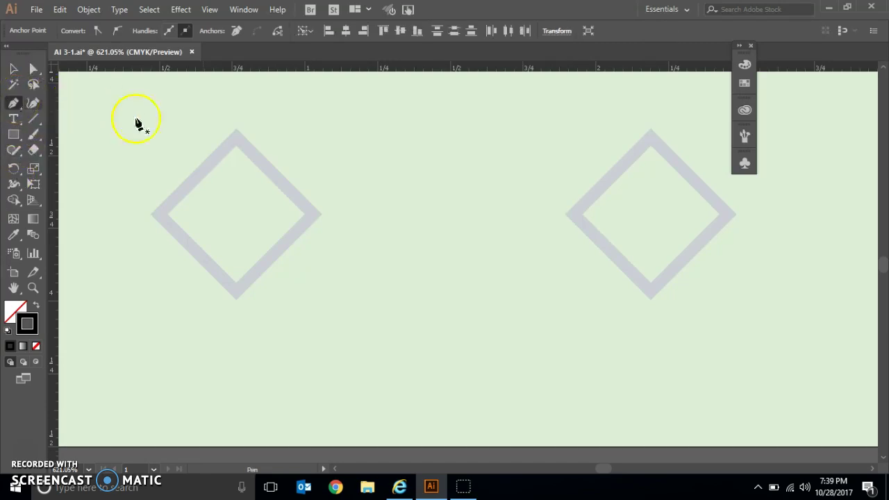
pyautogui.click(236, 143)
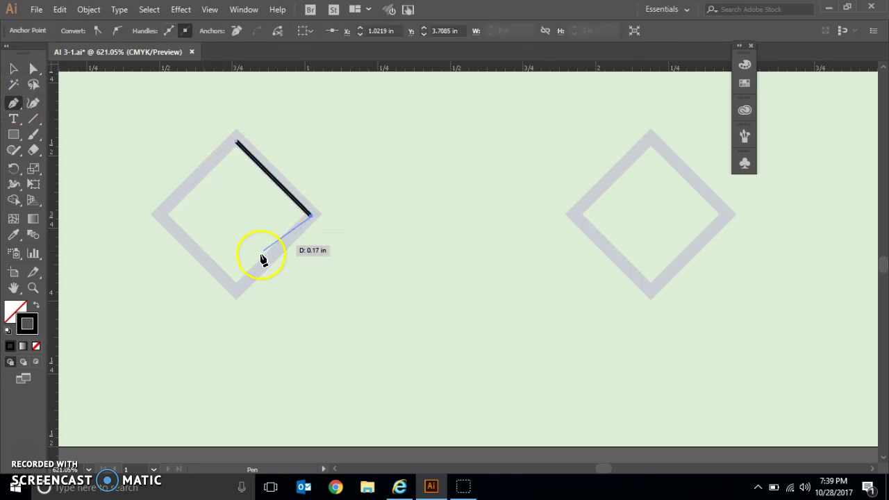
pyautogui.click(237, 292)
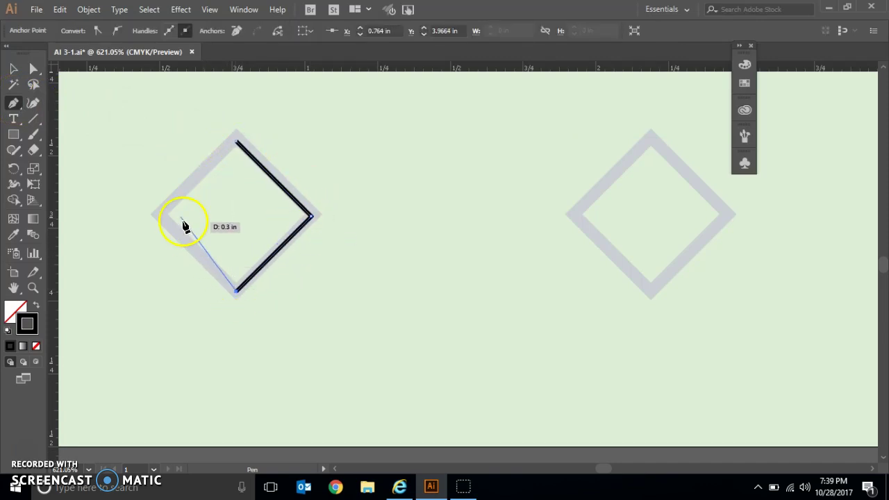
pyautogui.click(161, 217)
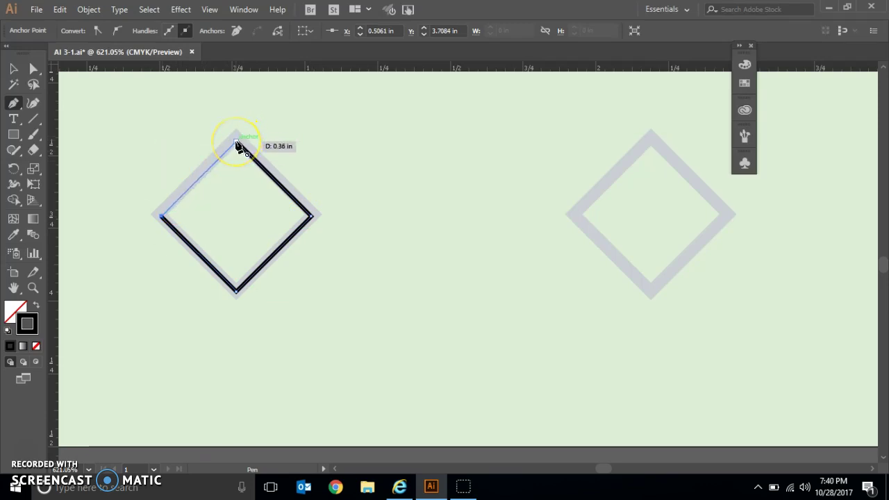
pyautogui.click(236, 144)
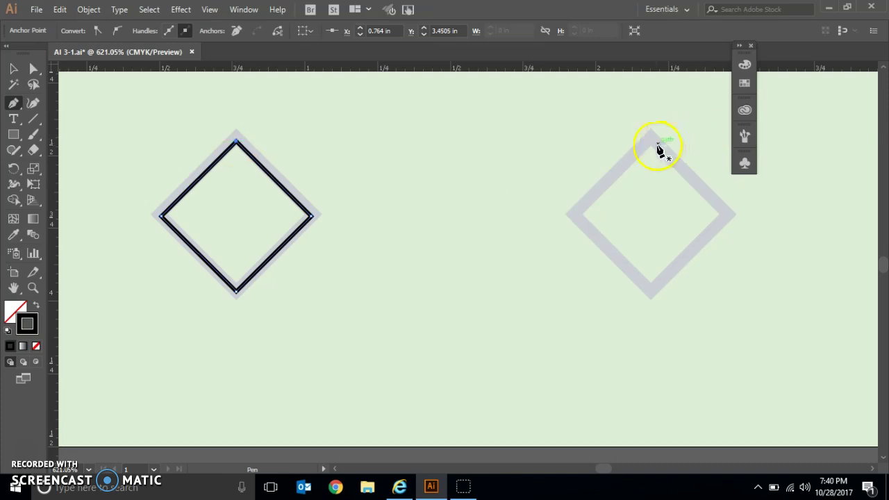
# Trace the right diamond's top, right, bottom and left corners into a closed outline.
pyautogui.click(650, 137)
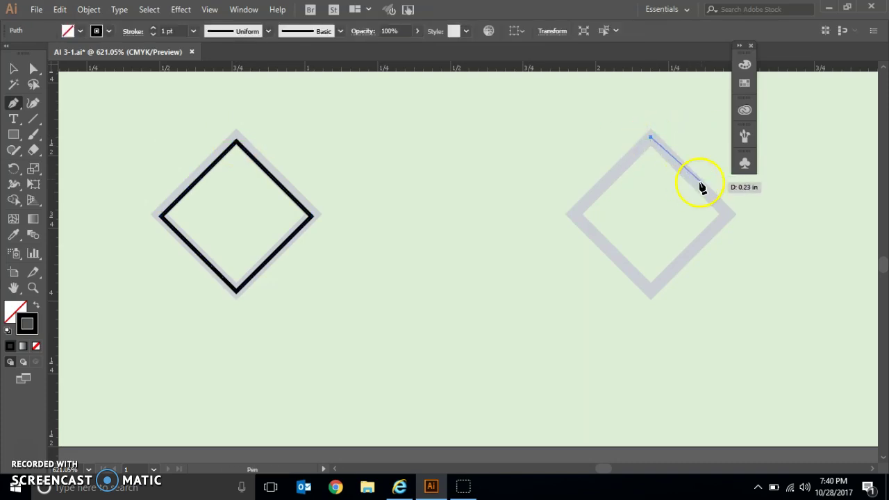
pyautogui.click(727, 213)
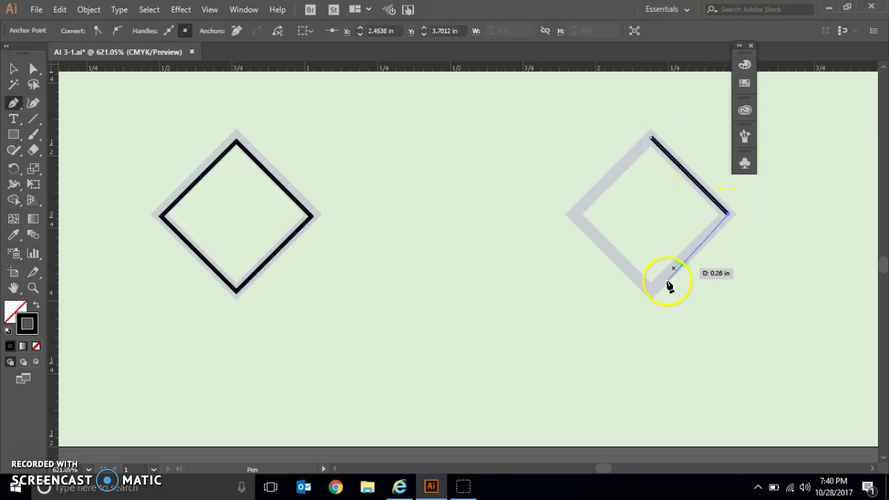
pyautogui.click(650, 288)
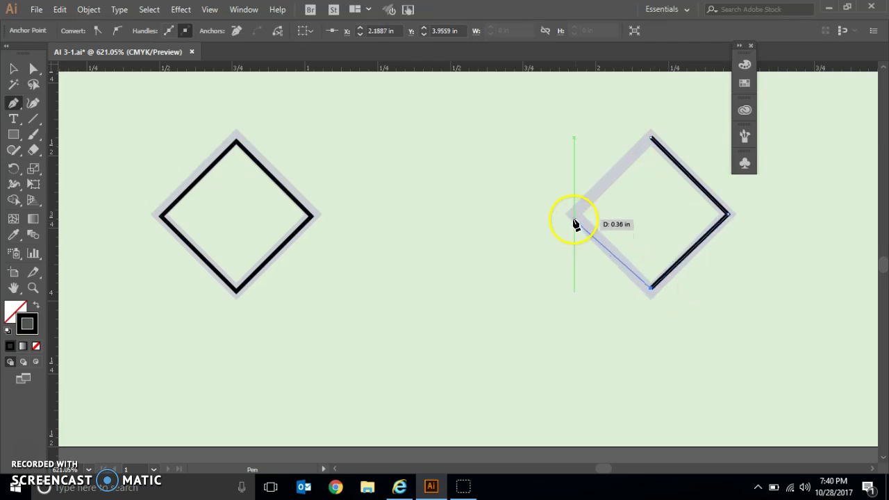
pyautogui.click(573, 215)
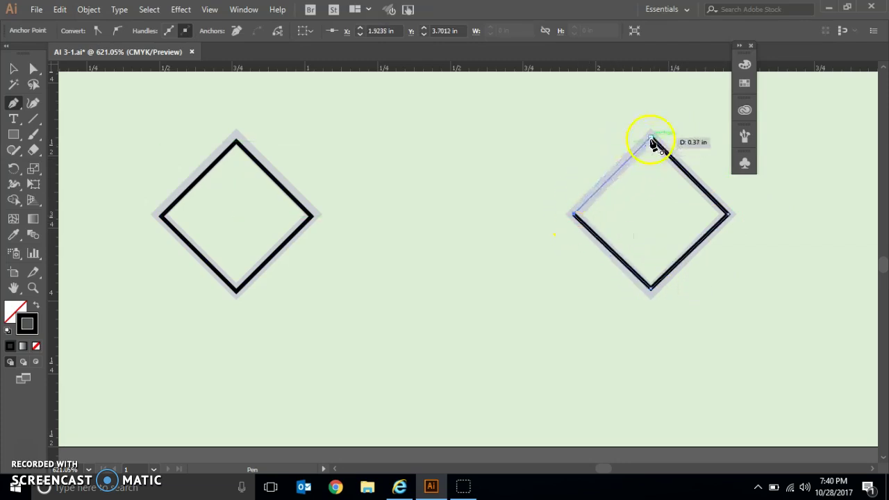
pyautogui.click(651, 139)
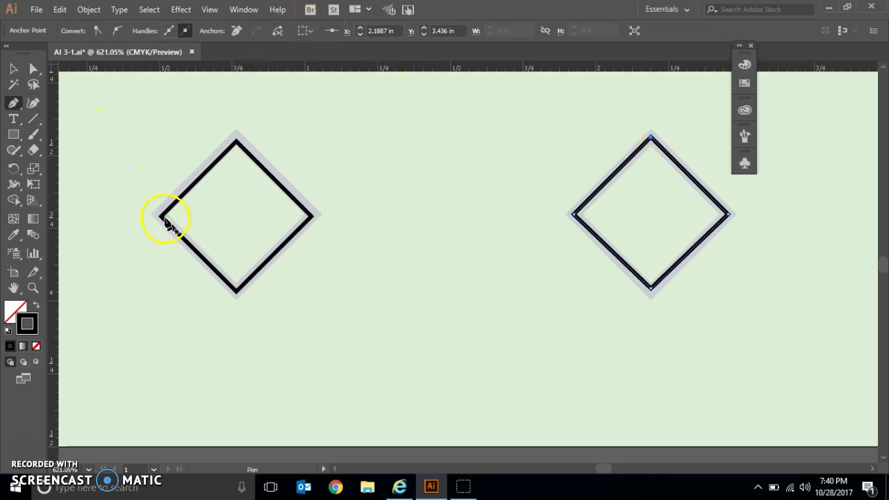
pyautogui.click(36, 66)
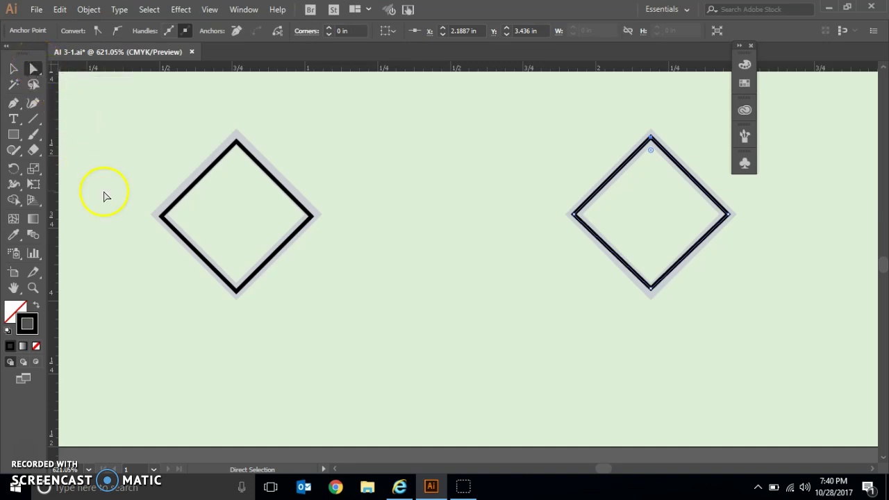
# Cut the left diamond's left corner anchor, removing its two outer edges.
pyautogui.click(161, 217)
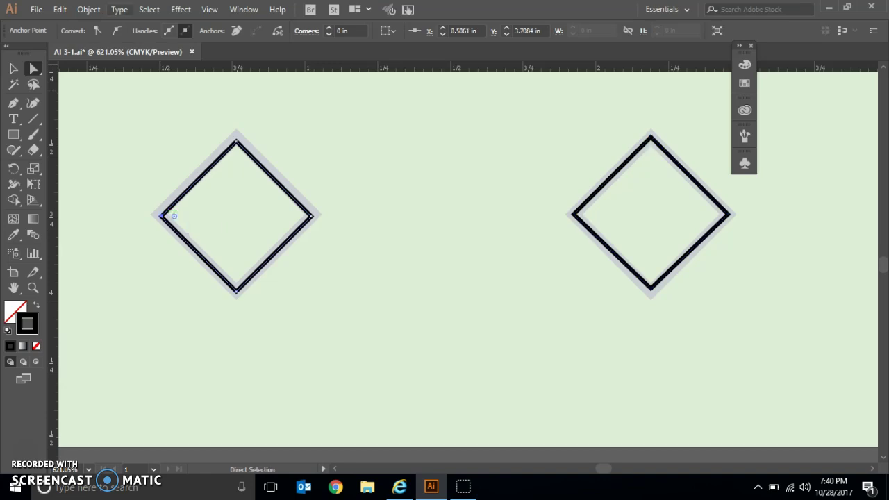
pyautogui.click(60, 9)
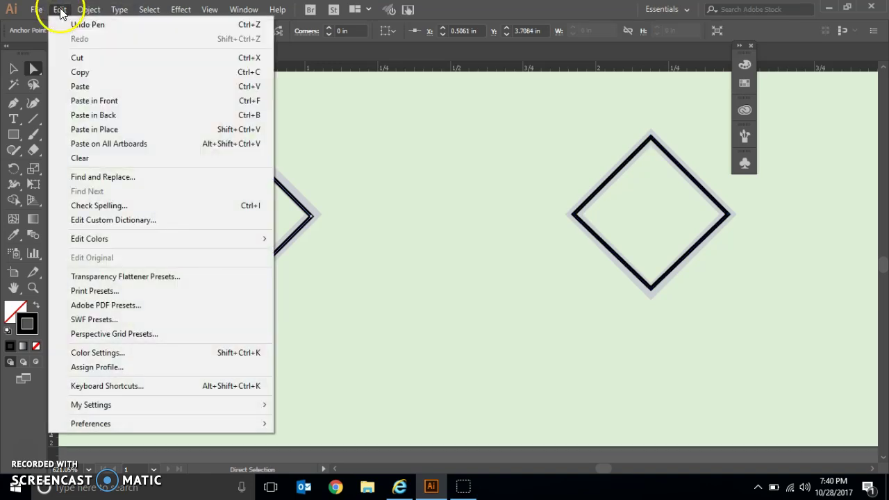
pyautogui.click(78, 57)
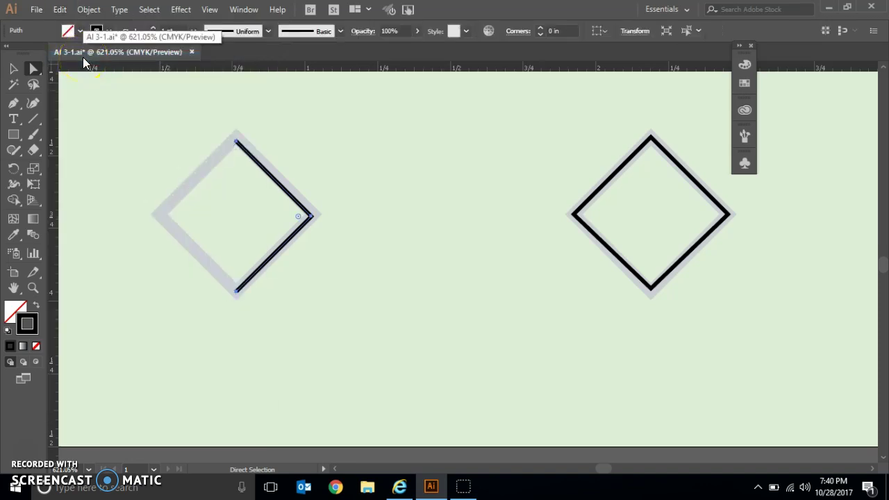
# Cut the right diamond's right corner anchor, removing its two outer edges.
pyautogui.click(727, 216)
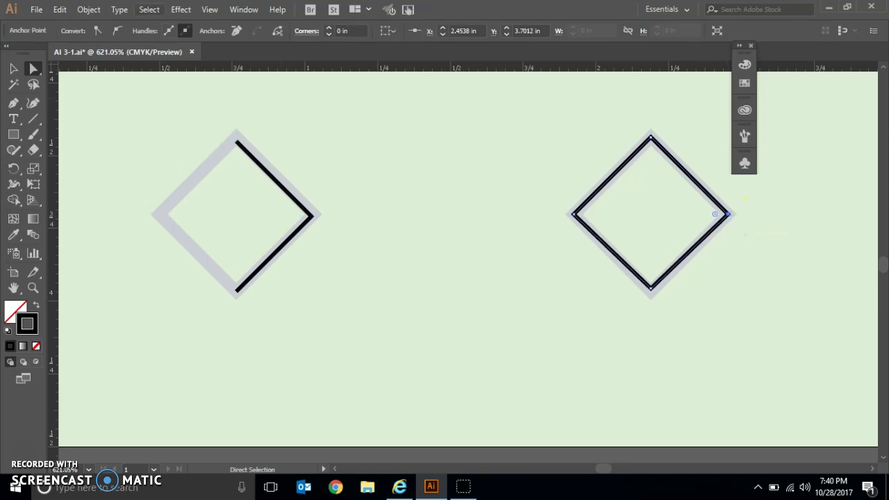
pyautogui.click(60, 10)
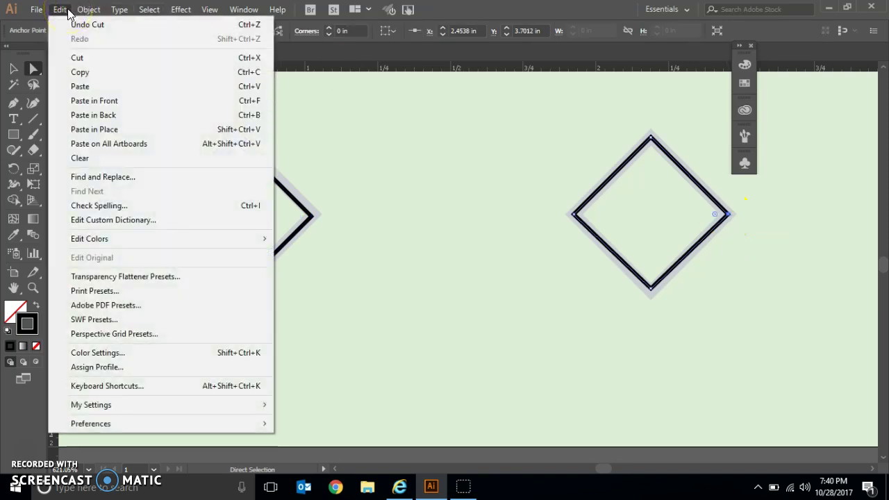
pyautogui.click(91, 58)
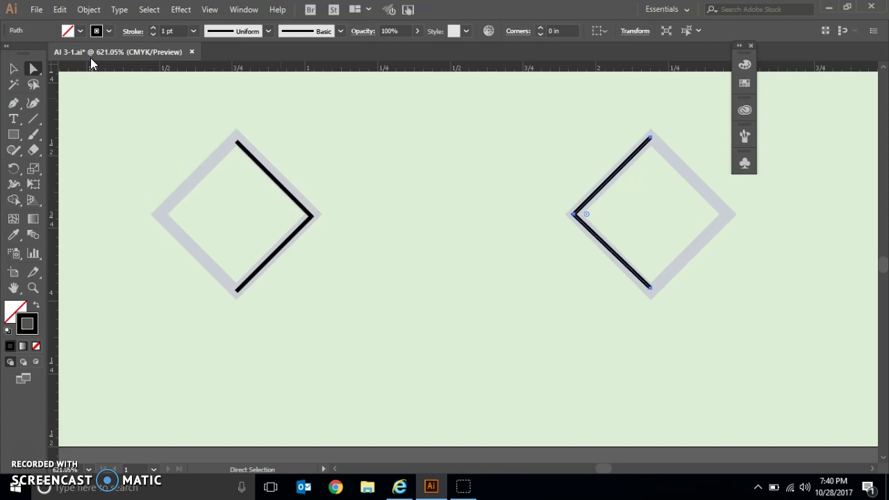
pyautogui.moveTo(238, 144); pyautogui.dragTo(237, 145)
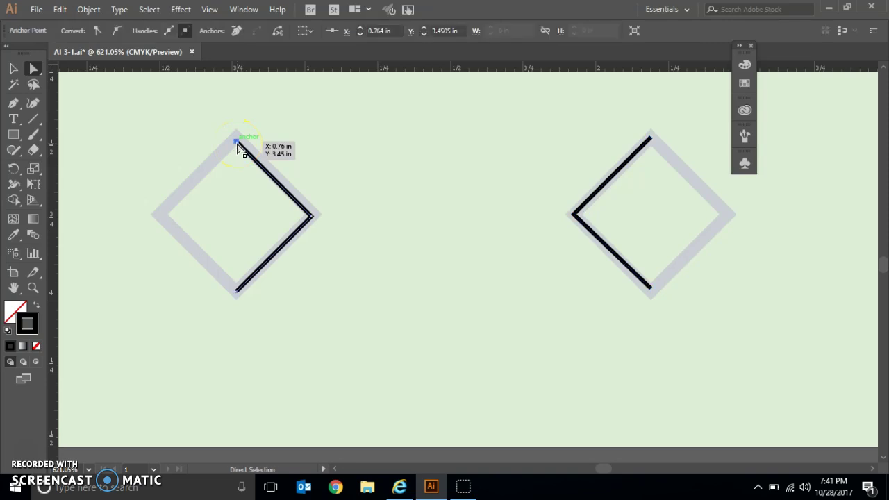
# Join the two chevron paths' top end points with a straight segment.
pyautogui.click(420, 104)
pyautogui.moveTo(648, 136); pyautogui.dragTo(651, 139)
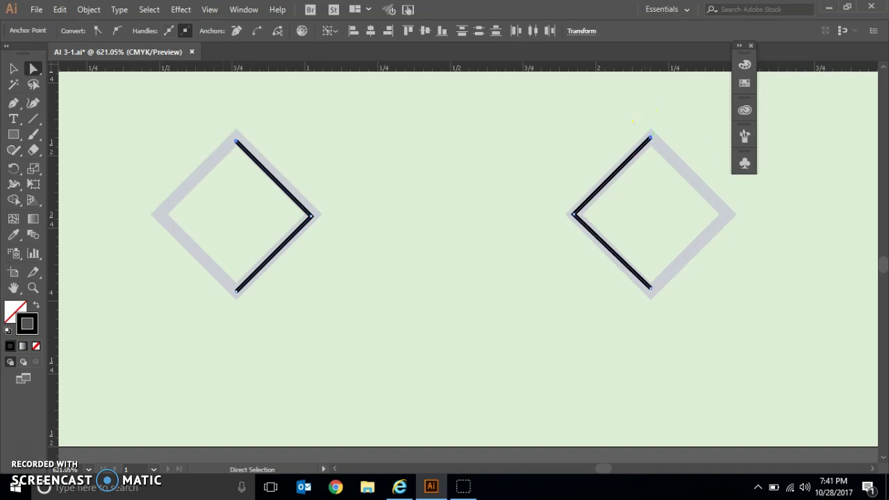
pyautogui.click(89, 10)
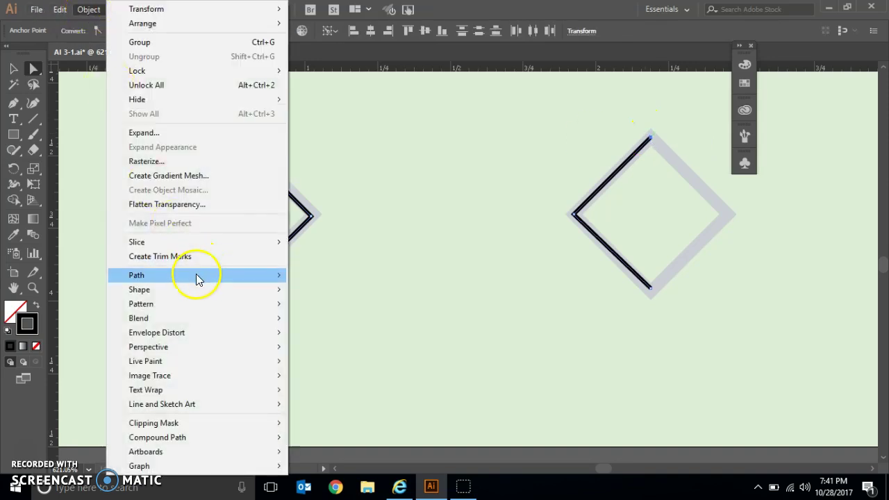
pyautogui.moveTo(254, 274)
pyautogui.click(327, 278)
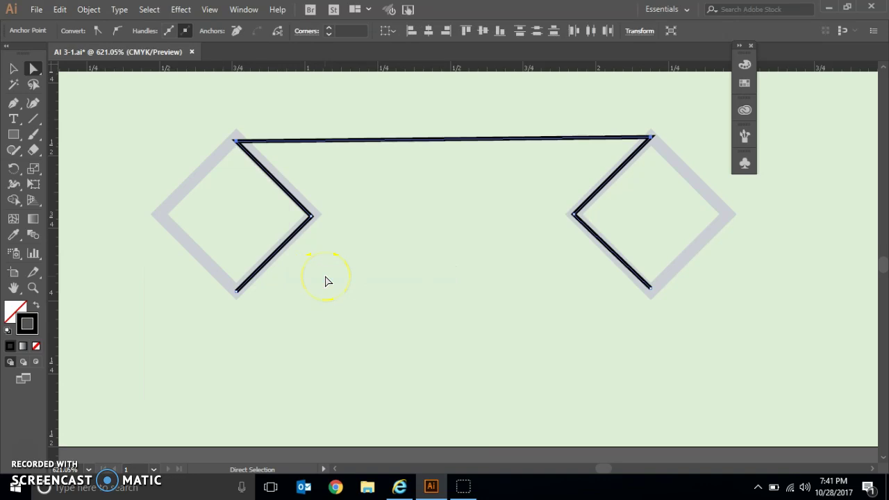
# Join the two bottom end points to close the ribbon outline.
pyautogui.moveTo(238, 300); pyautogui.dragTo(237, 293)
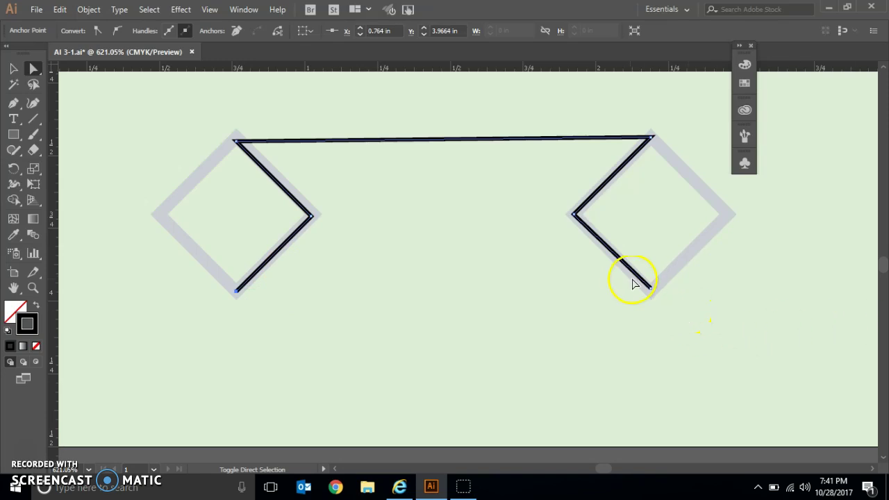
pyautogui.moveTo(650, 289); pyautogui.dragTo(650, 288)
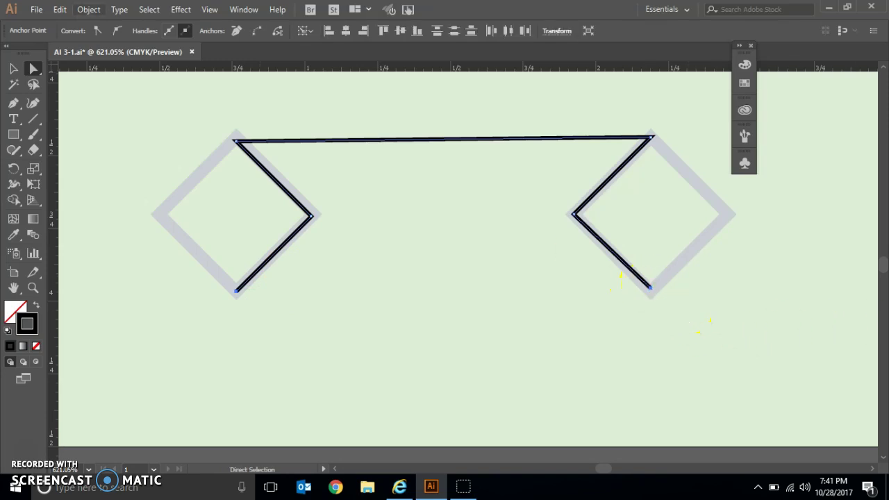
pyautogui.click(88, 9)
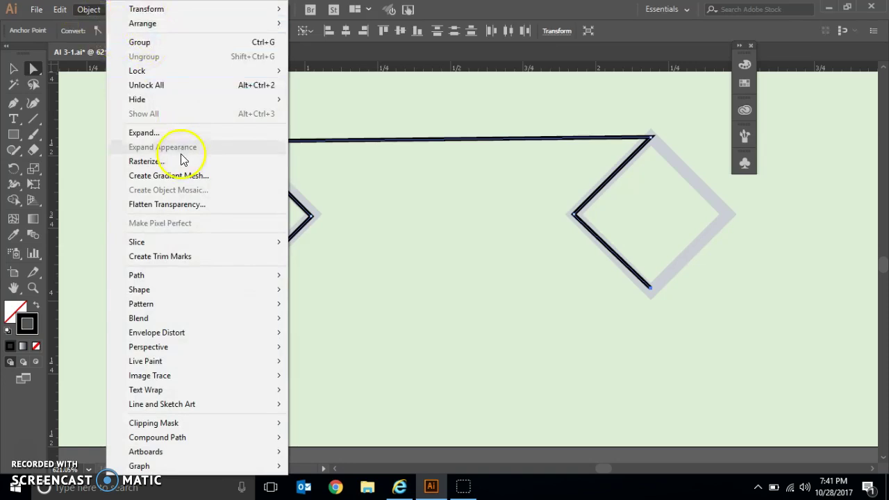
pyautogui.moveTo(170, 275)
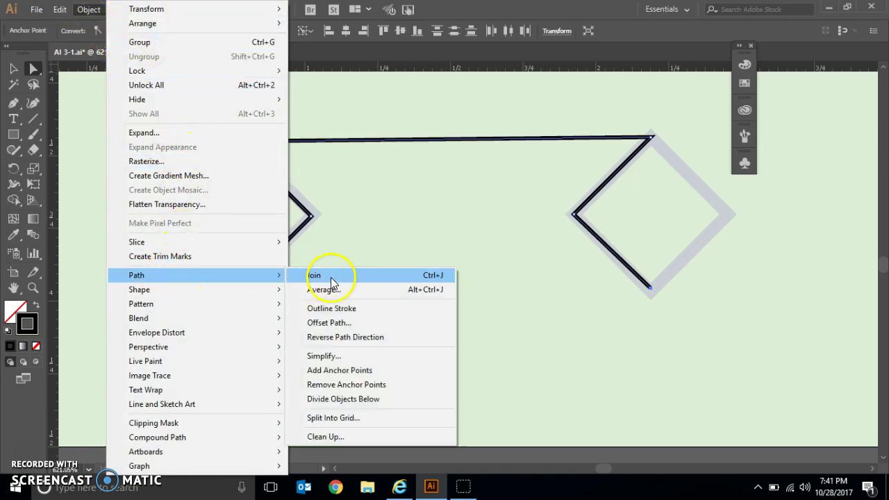
pyautogui.click(331, 277)
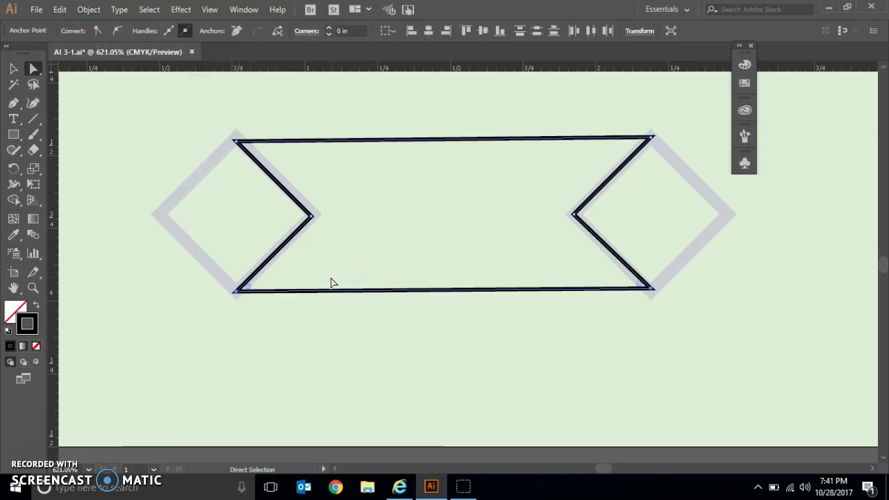
# Fill the ribbon shape with the yellow swatch, then bring up the File menu to save.
pyautogui.click(743, 83)
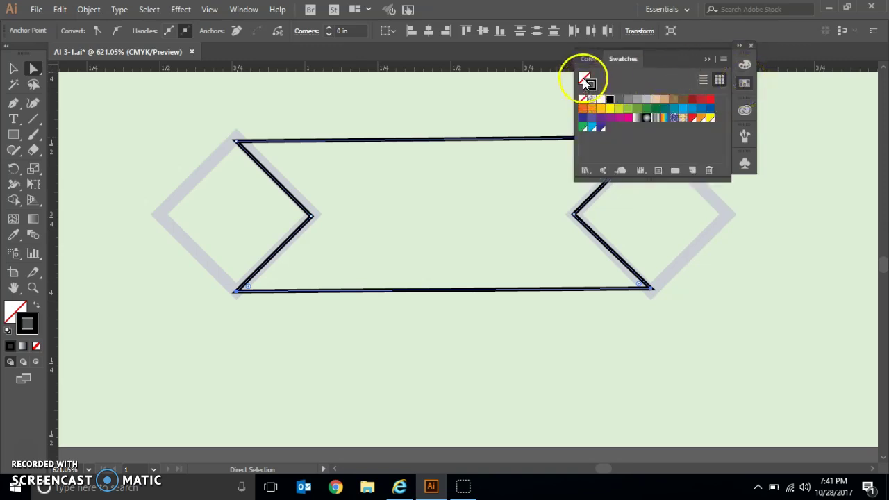
pyautogui.click(613, 114)
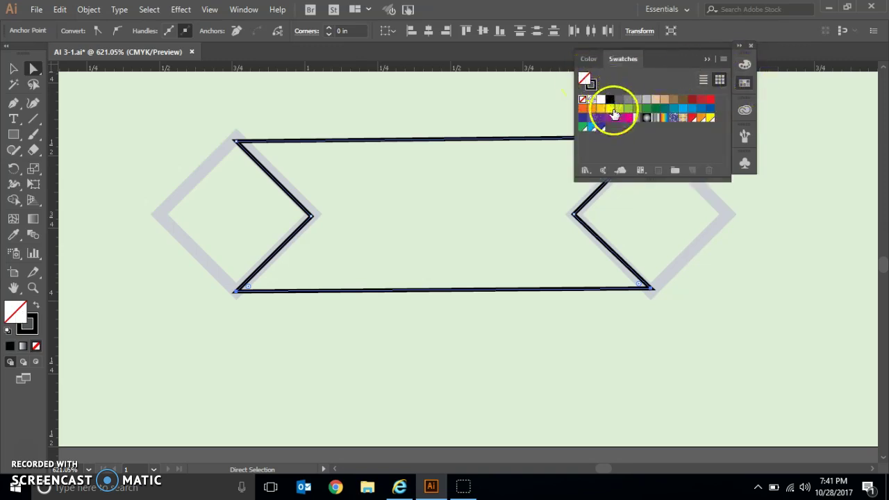
pyautogui.click(601, 149)
pyautogui.click(587, 224)
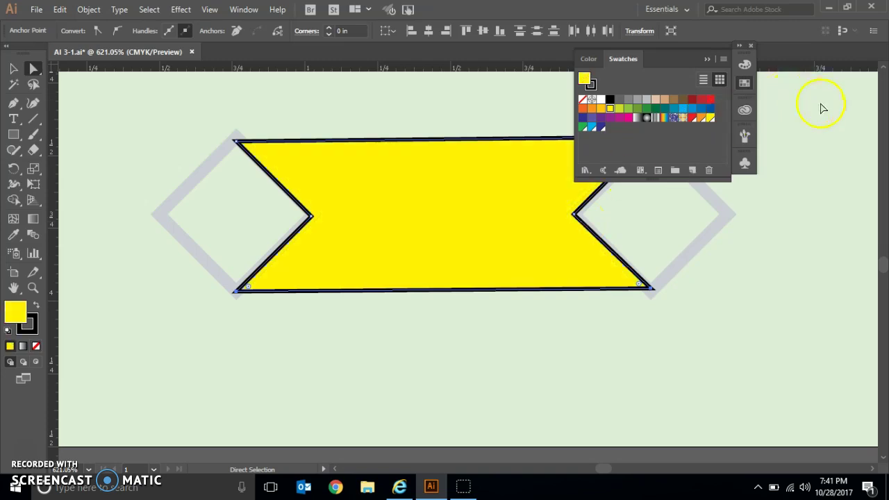
pyautogui.click(707, 62)
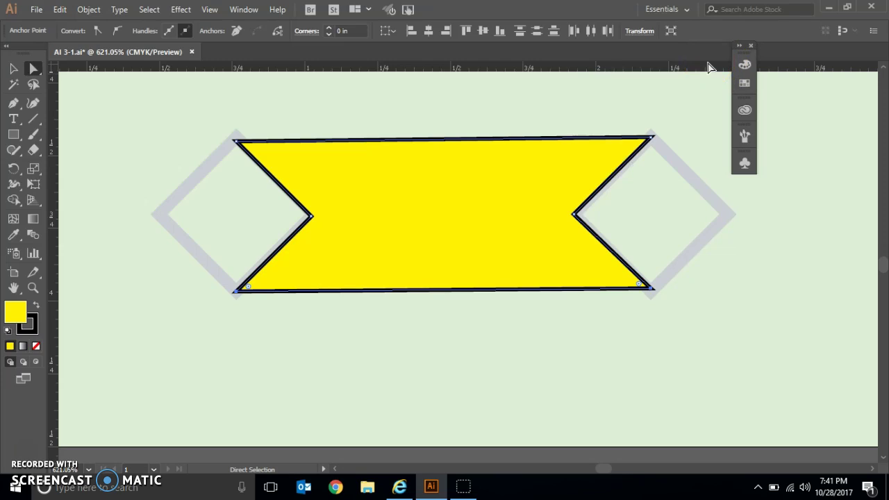
pyautogui.click(36, 9)
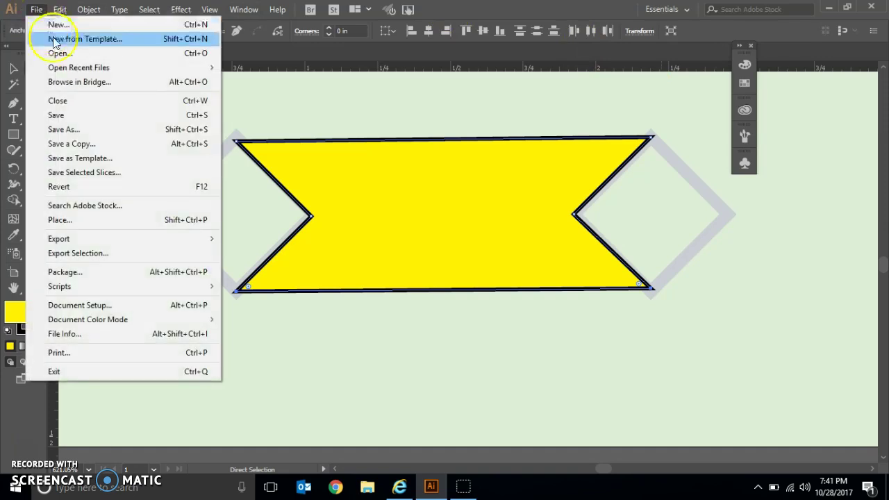